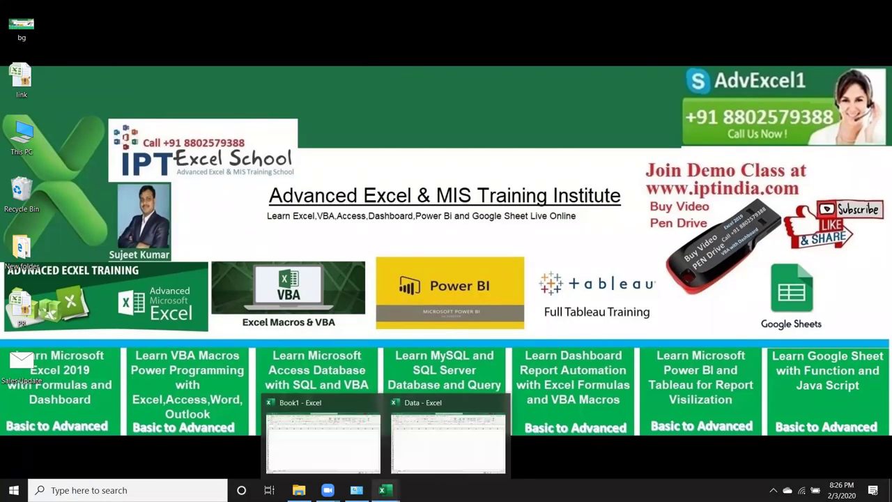
Bring the Data workbook up full-screen and switch to its Data sheet.
click(420, 473)
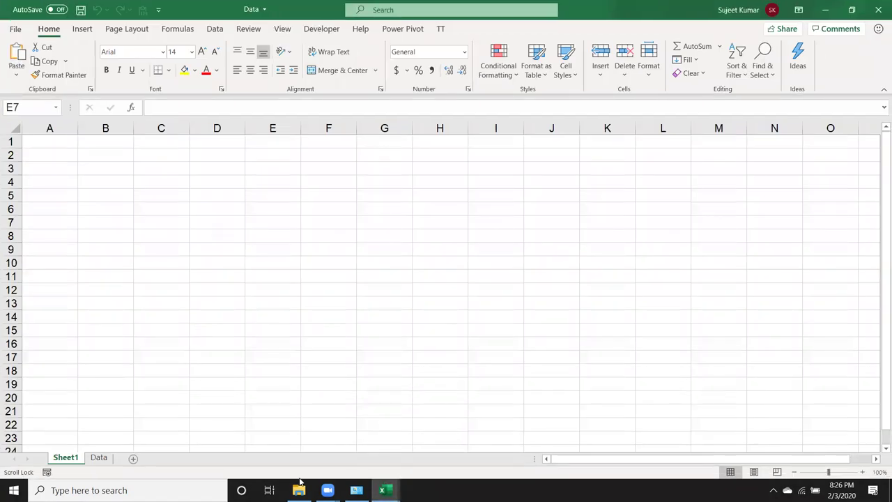
click(95, 461)
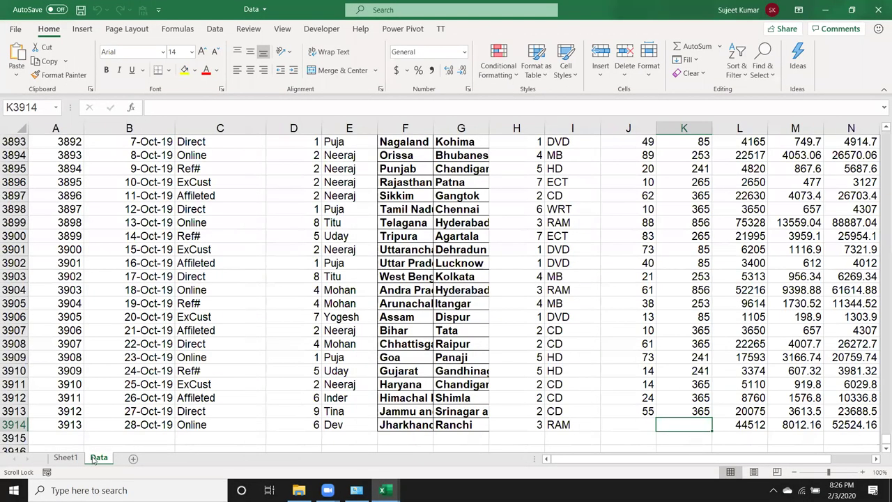
click(230, 312)
Turn off Scroll Lock and return to the sales table's header row.
scroll(230, 312, up, 5)
scroll(230, 312, up, 9)
scroll(230, 312, up, 20)
scroll(230, 311, up, 20)
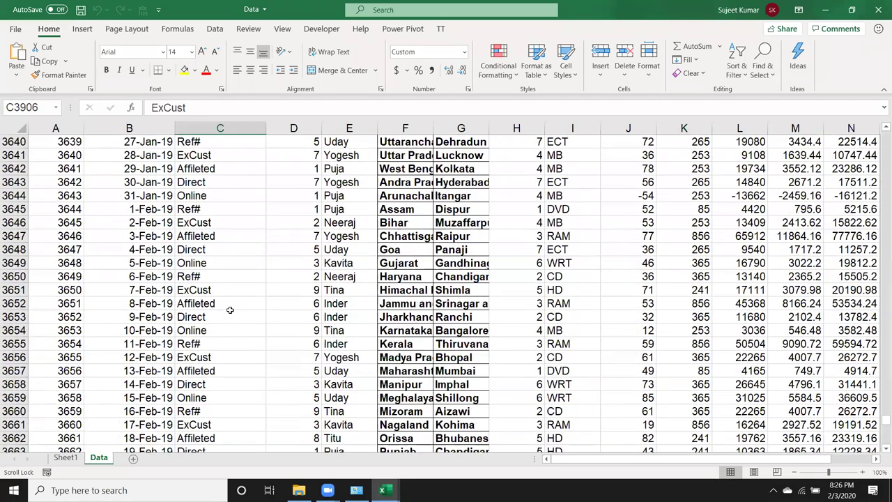
scroll(230, 310, up, 8)
click(241, 276)
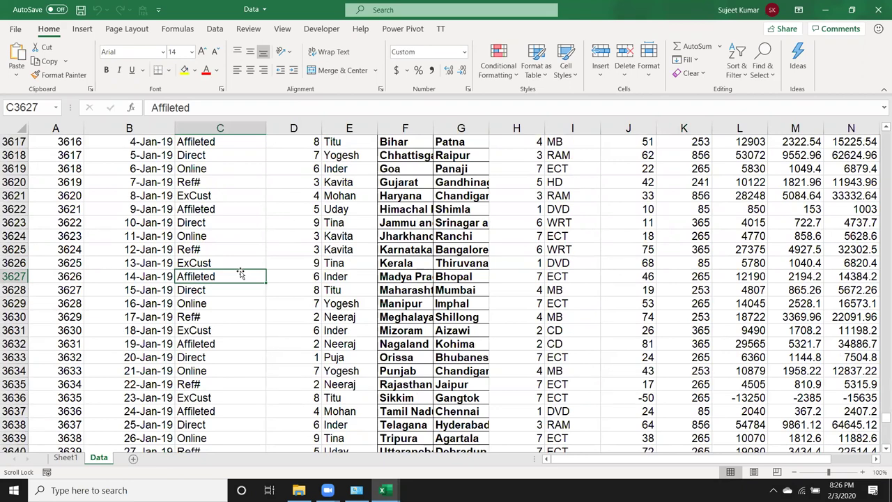
key(Scroll_Lock)
key(ctrl+Up)
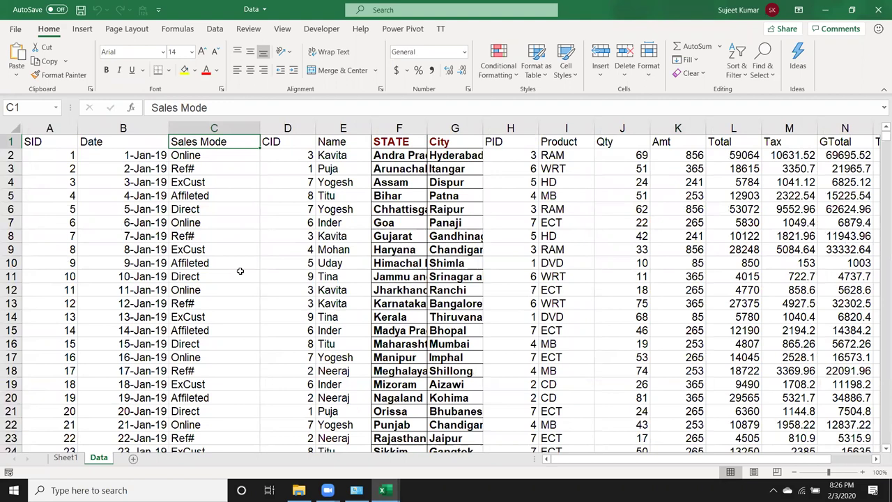
Give cell D4 a yellow fill, then select the whole Qty column.
click(270, 182)
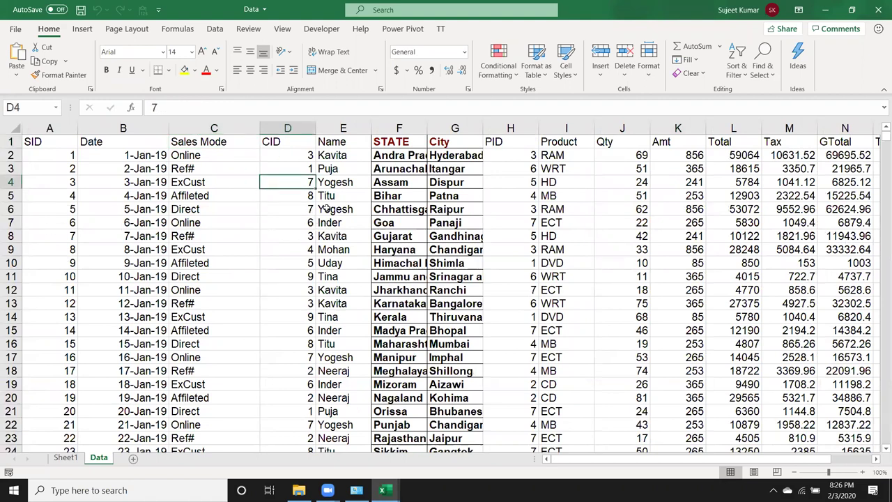
click(185, 71)
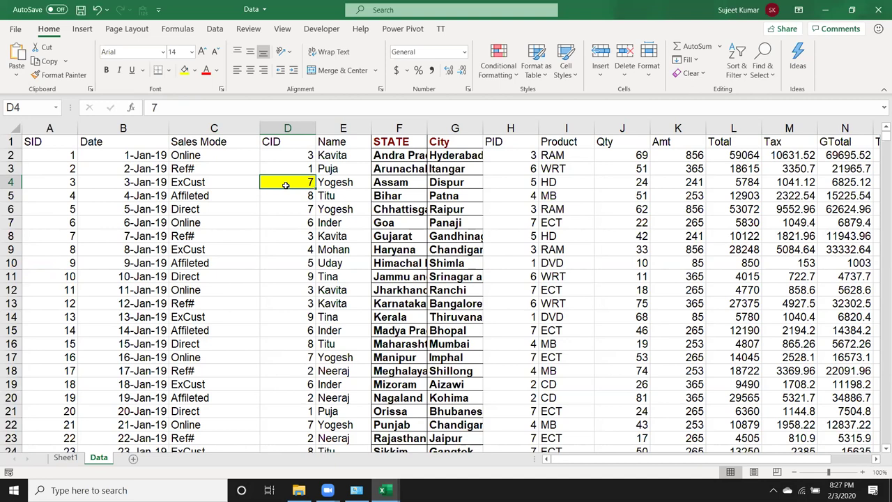
click(478, 213)
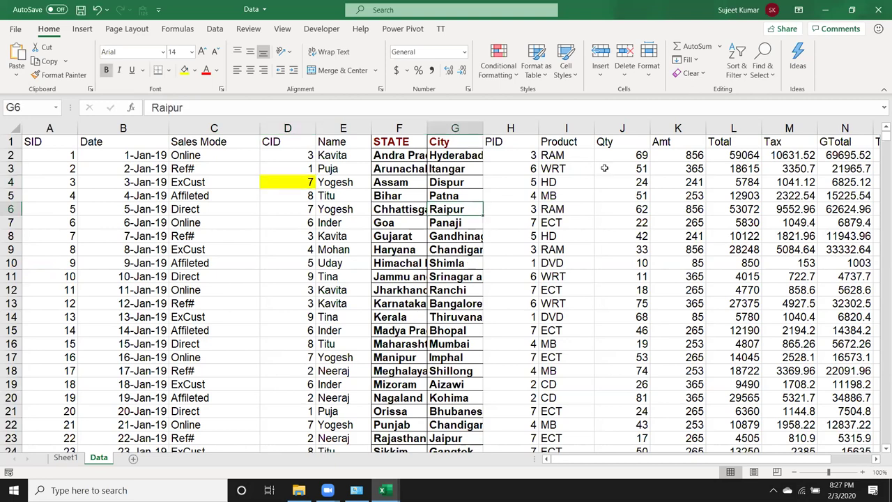
click(621, 129)
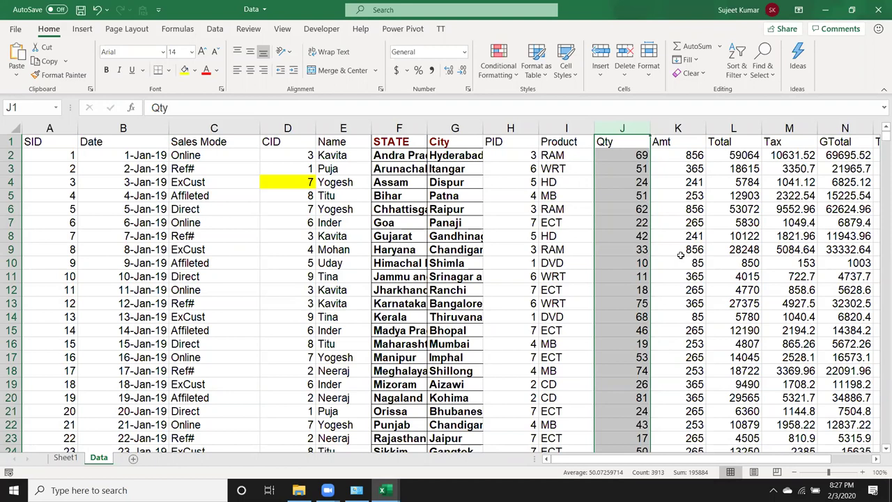
Draft a Greater Than highlight rule on Qty with threshold 50, previewing light red fill.
click(497, 70)
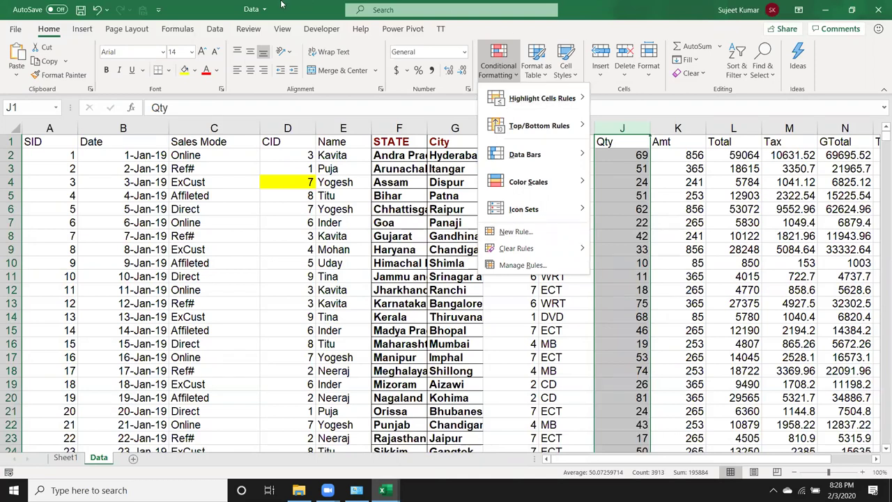
mouse_move(537, 99)
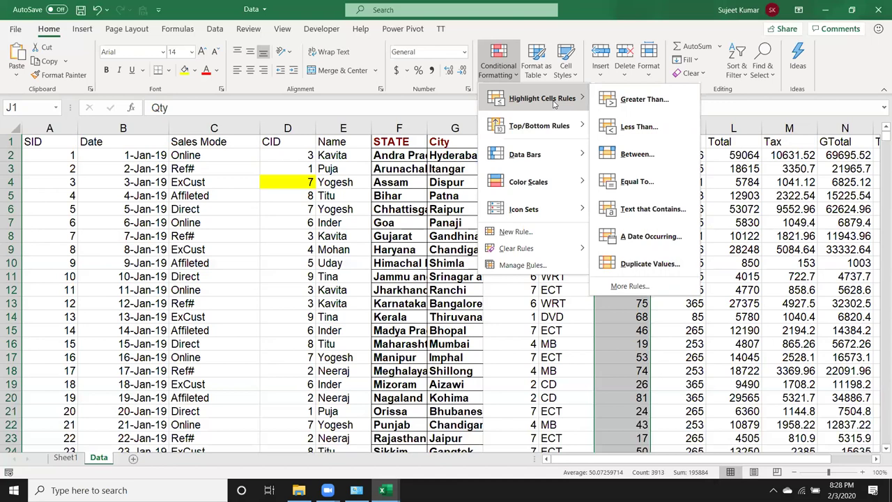
click(626, 101)
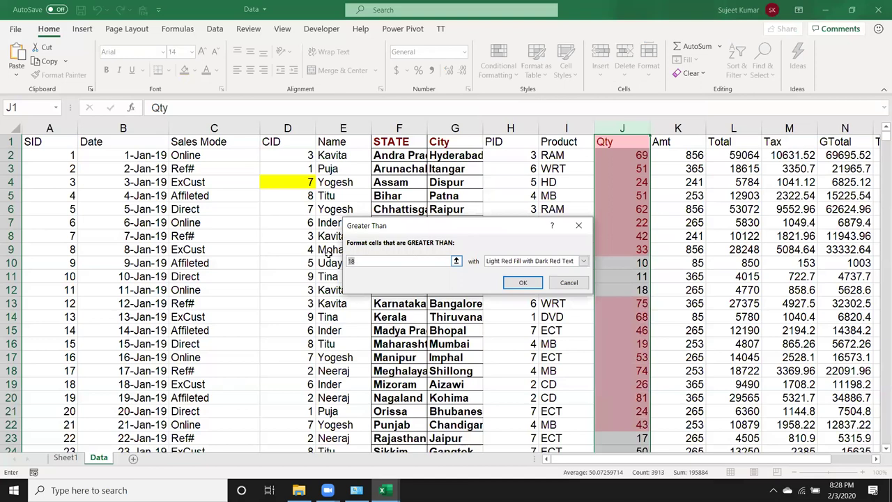
key(BackSpace)
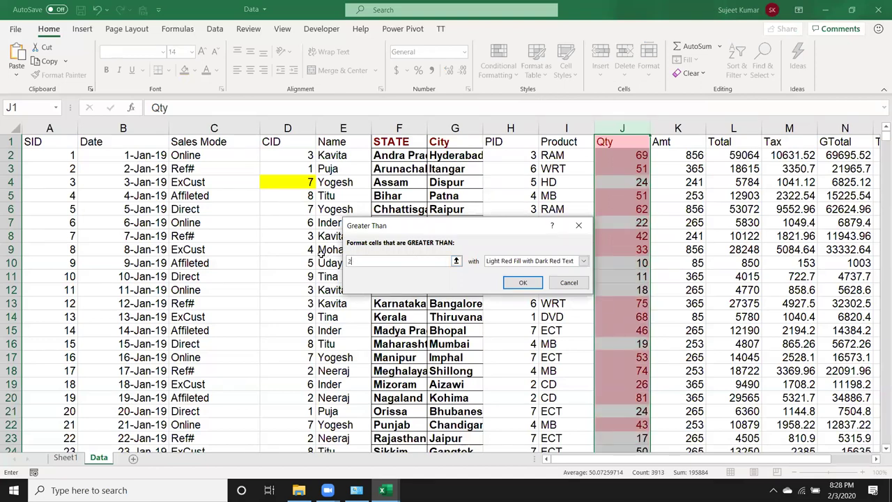
text(50)
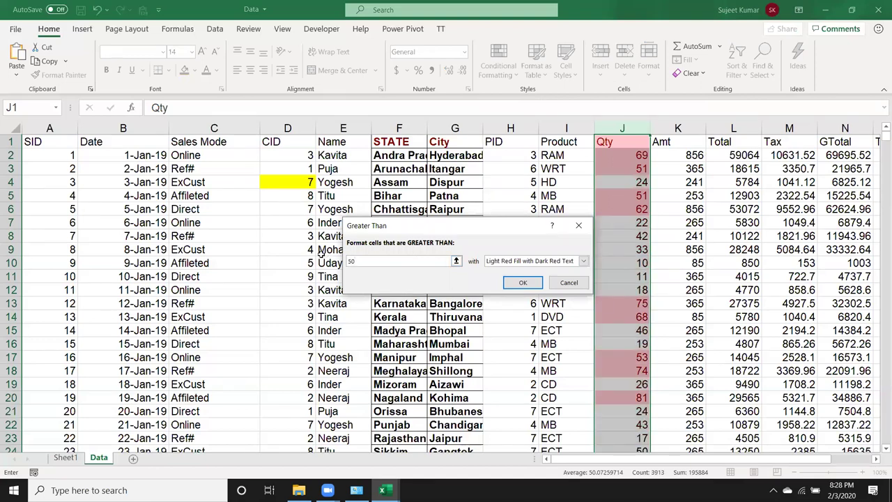
drag(425, 222, 399, 139)
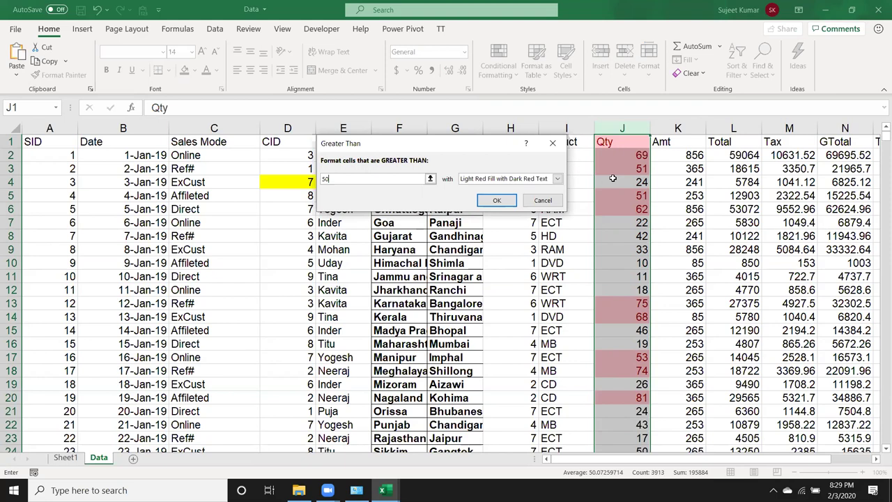
Preview the yellow and green fill presets for the Greater Than rule.
click(547, 183)
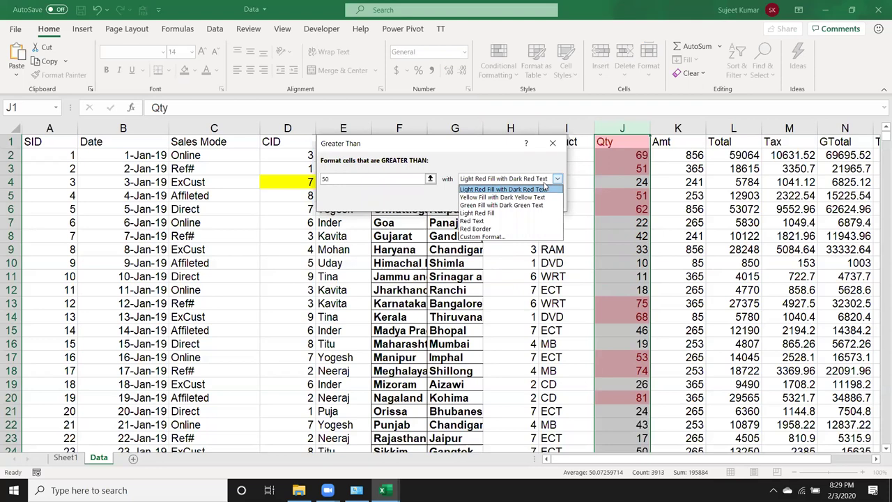
click(536, 197)
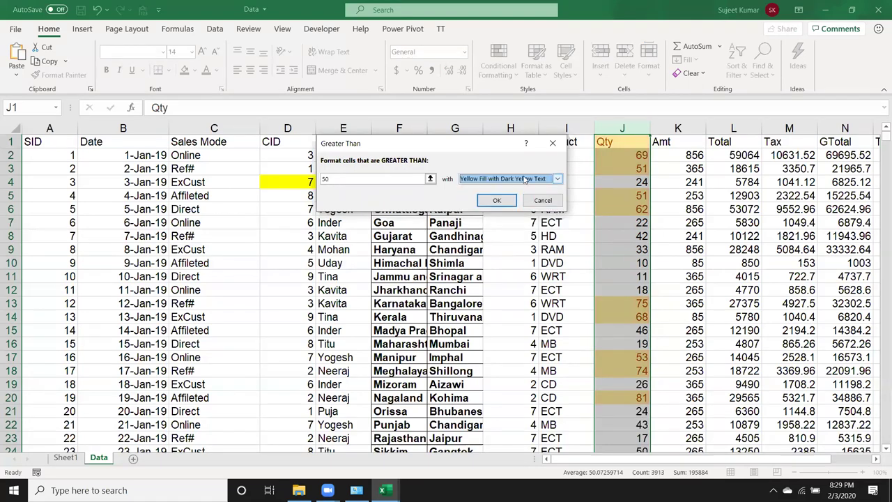
click(525, 179)
click(514, 206)
click(516, 179)
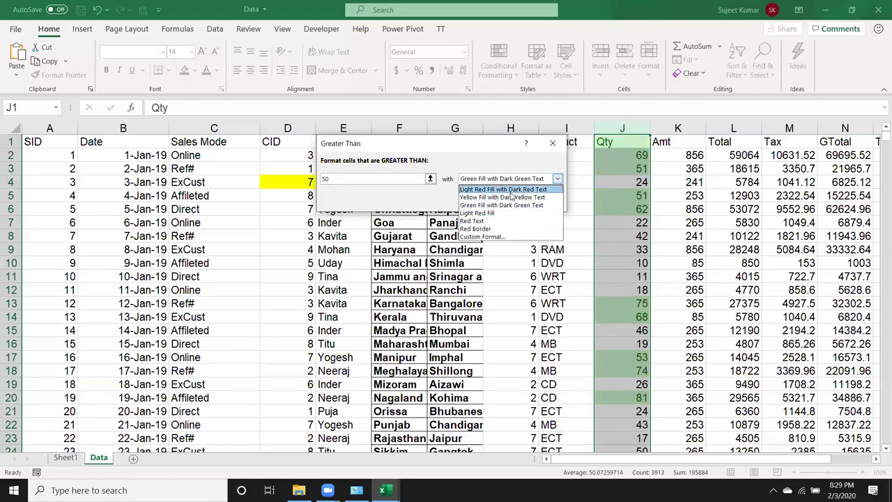
Define a custom blue fill for the rule, then cancel it without applying.
click(507, 237)
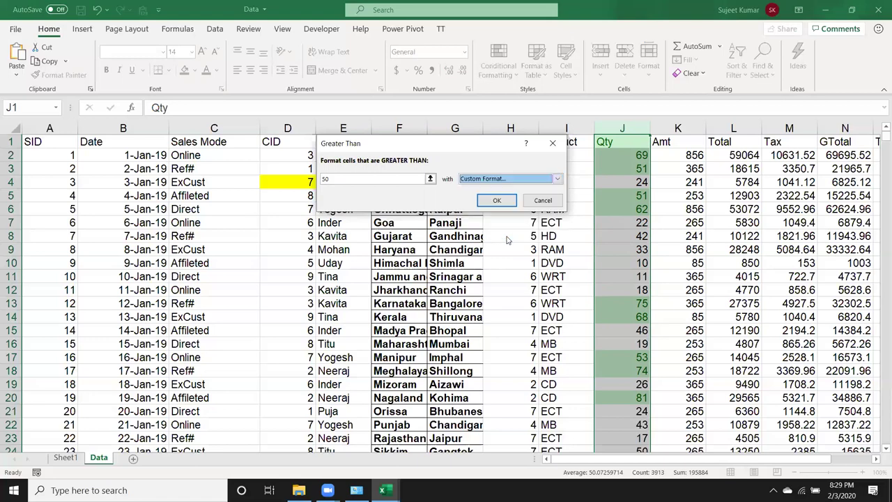
click(346, 109)
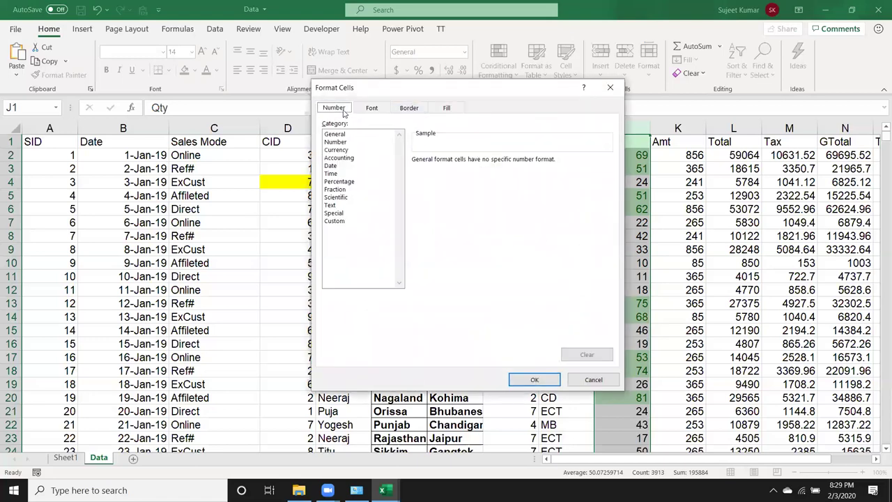
click(367, 114)
click(405, 110)
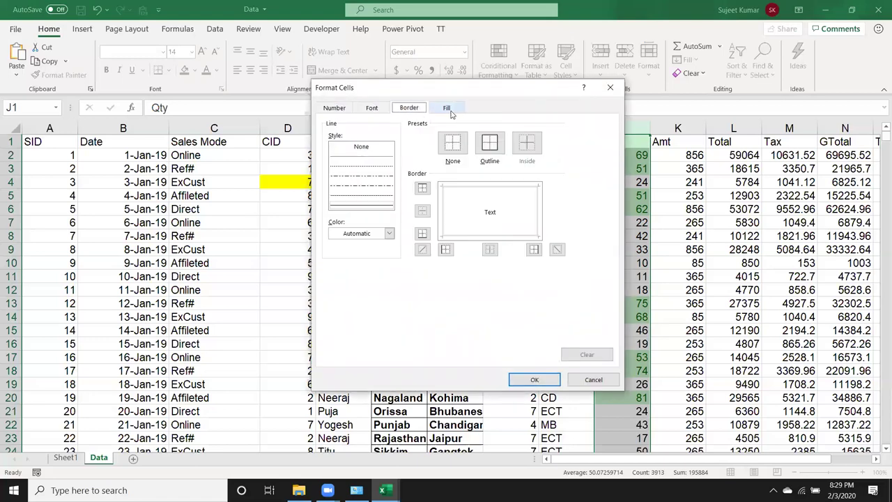
click(452, 111)
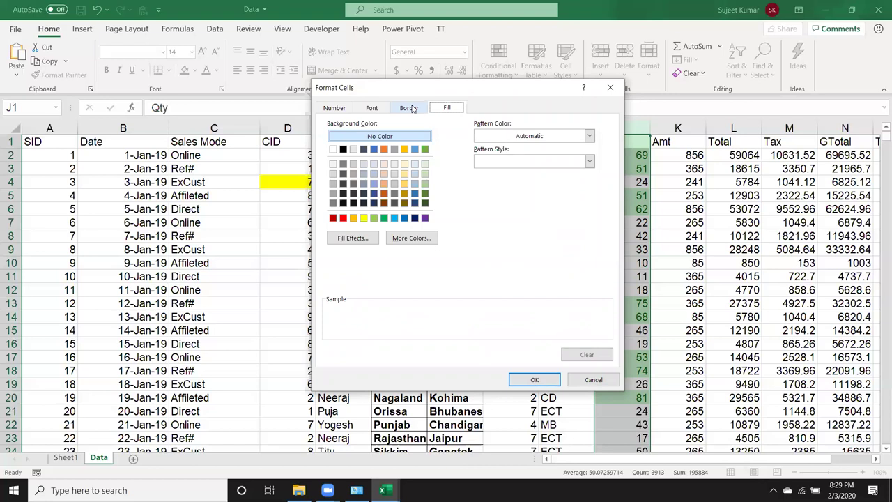
click(395, 219)
click(535, 380)
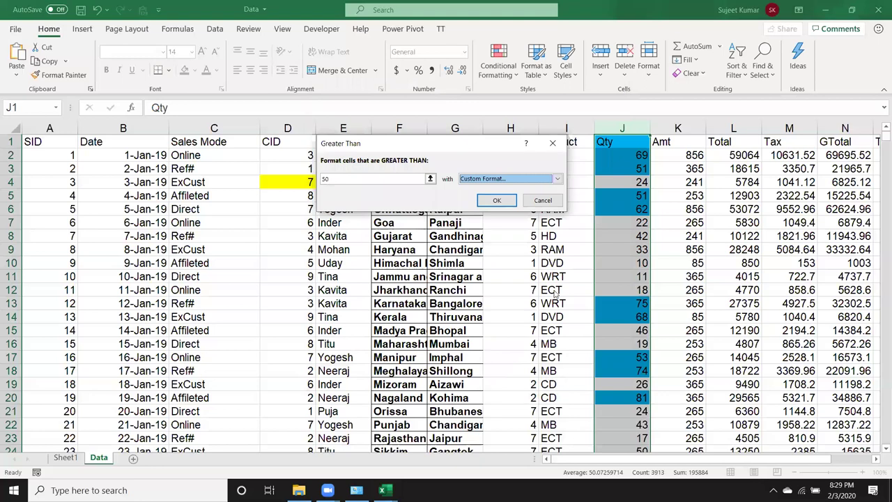
drag(476, 136, 417, 124)
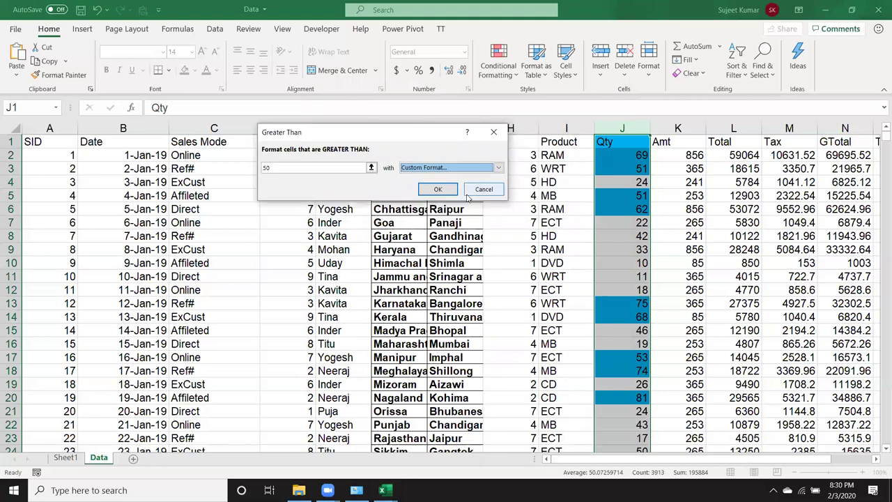
click(484, 191)
click(496, 73)
mouse_move(536, 98)
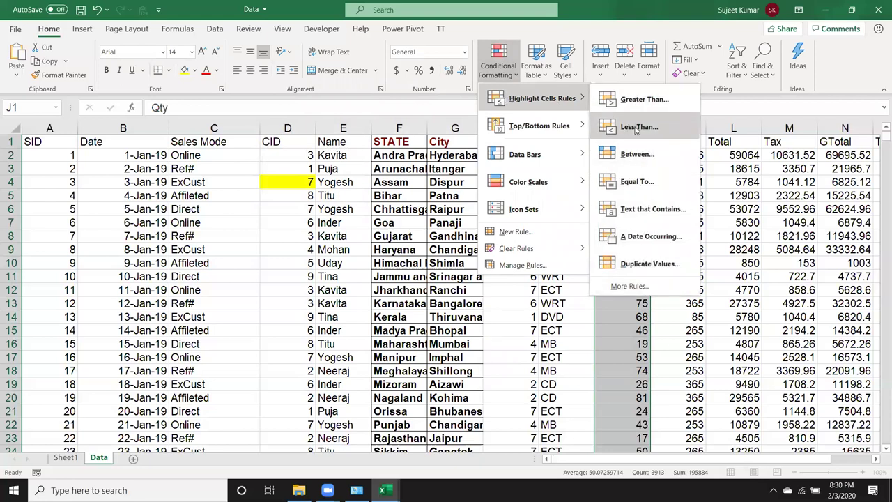
Draft a Between rule on Qty from 50 to 80, then cancel it unapplied.
click(645, 163)
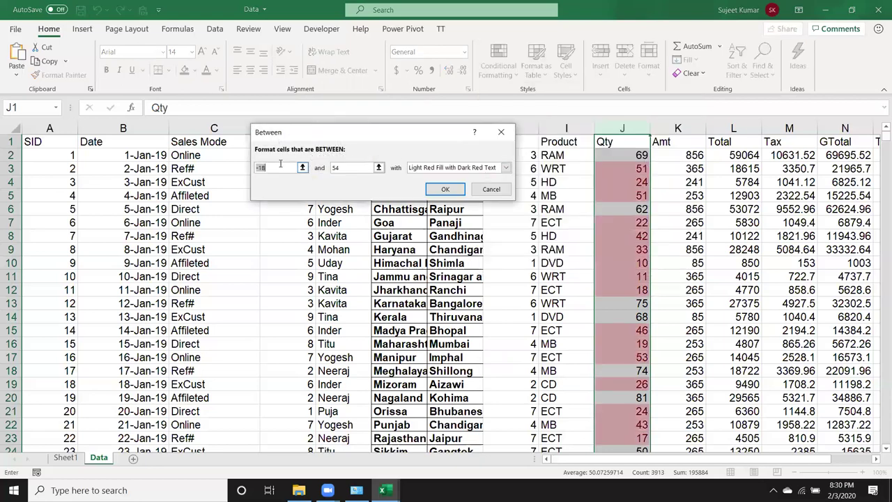
text(50)
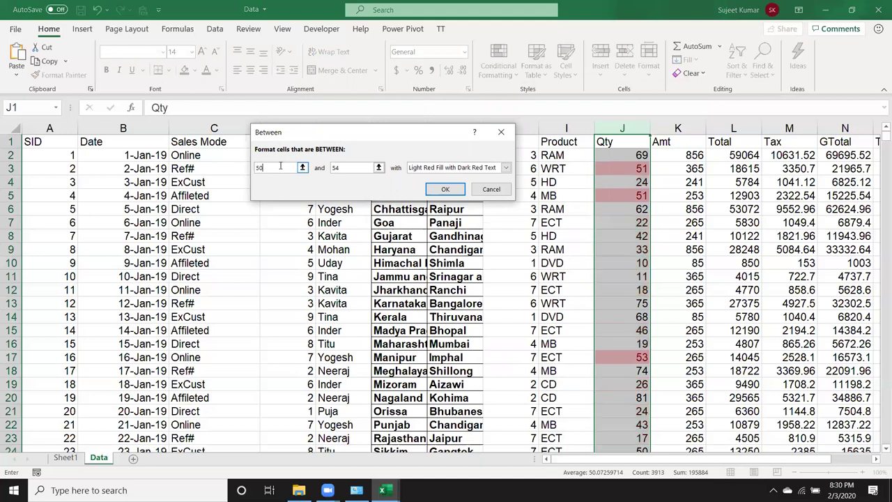
double_click(333, 168)
key(BackSpace)
text(80)
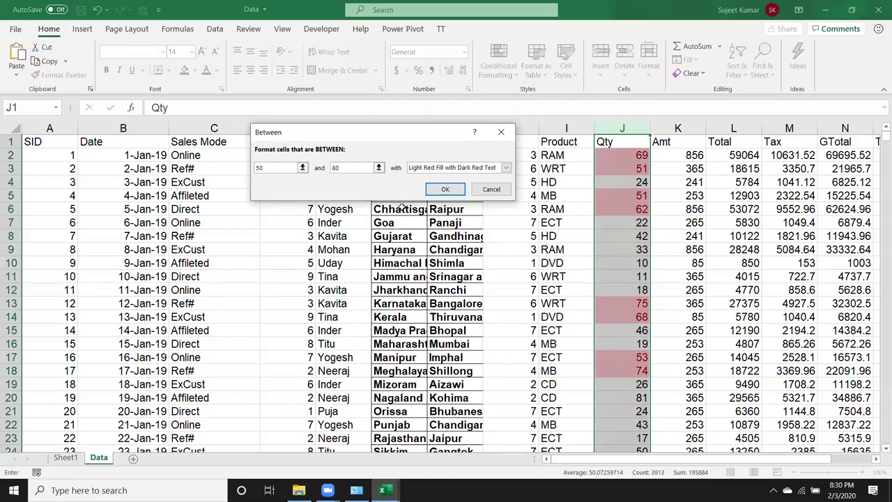
click(421, 168)
click(422, 170)
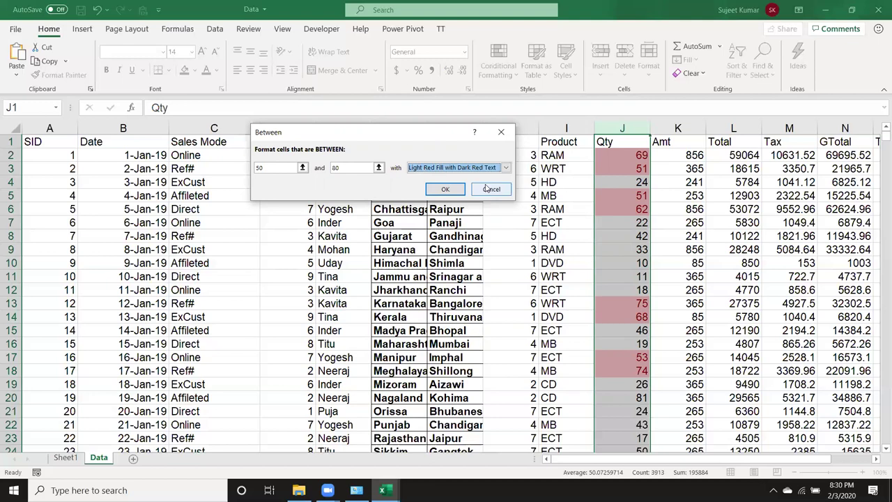
click(500, 132)
click(499, 62)
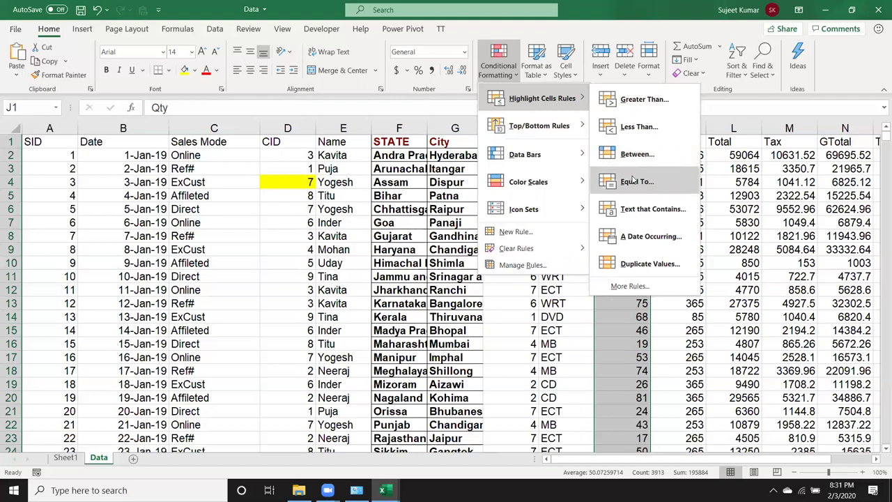
Preview an Equal To rule highlighting Qty values of 10, then cancel it.
click(634, 182)
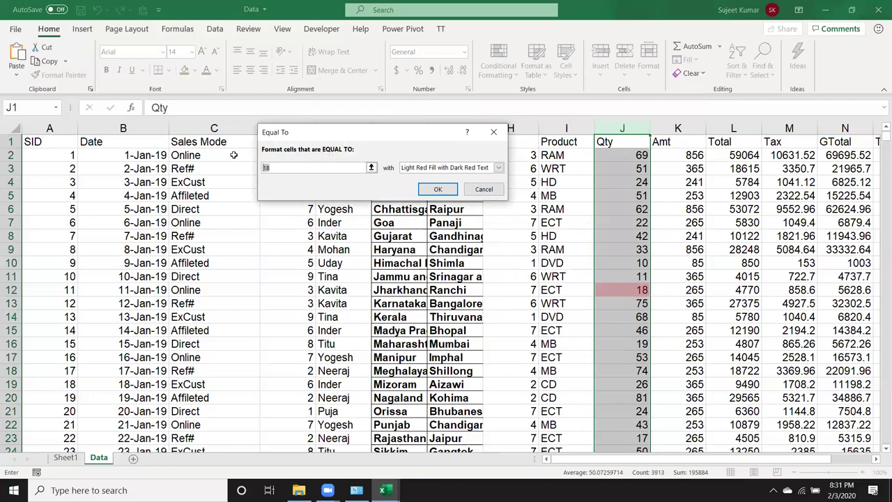
text(80)
key(BackSpace)
key(BackSpace)
text(10)
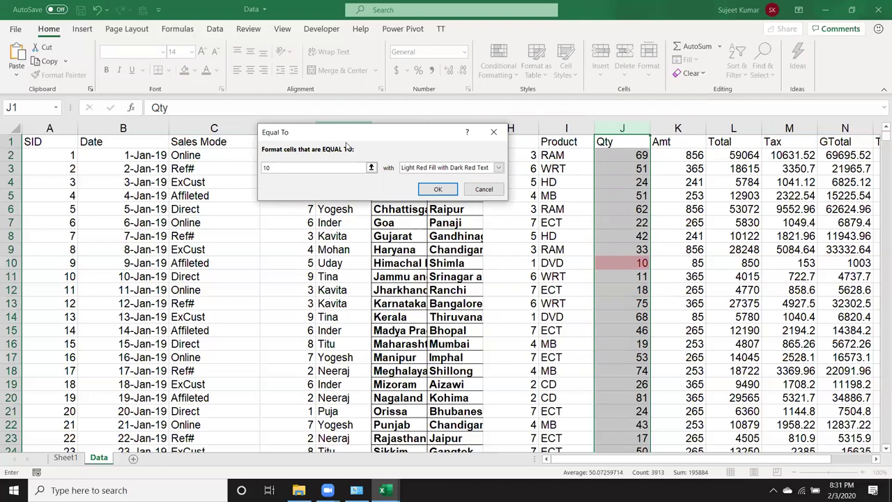
click(493, 132)
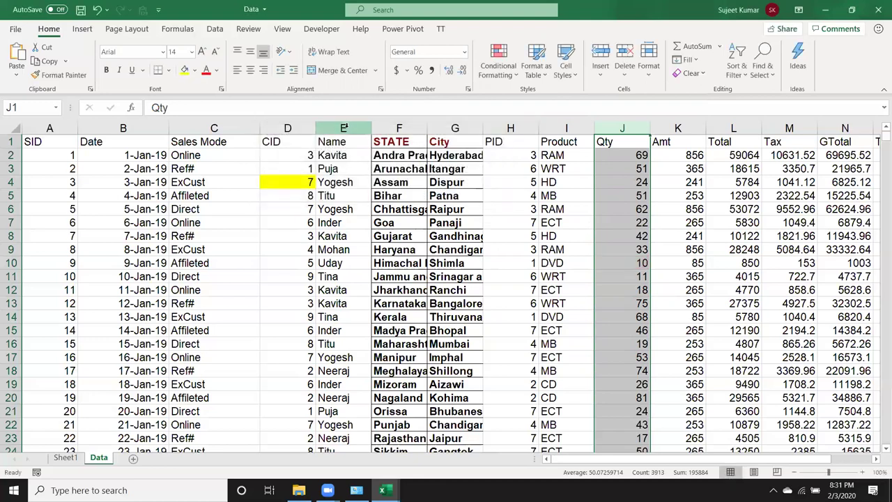
Preview an Equal To rule for a salesperson's name in the Name column, then cancel it.
click(344, 128)
click(498, 63)
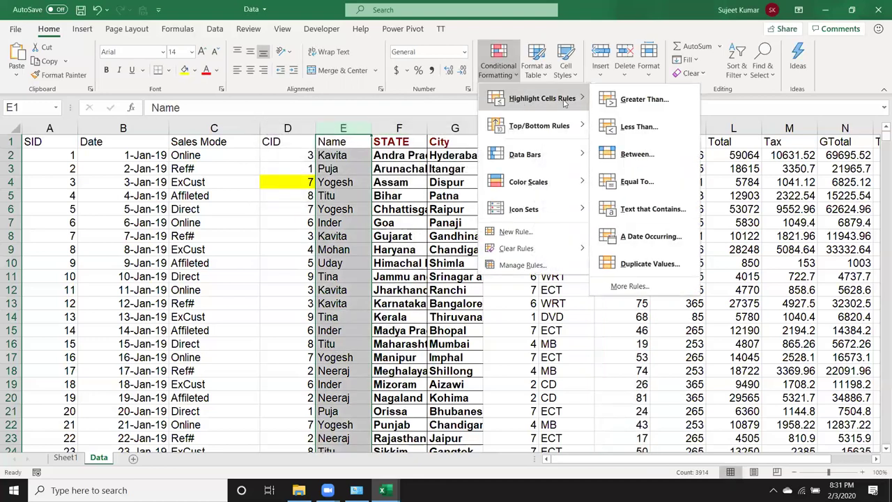
click(650, 182)
text(Puja)
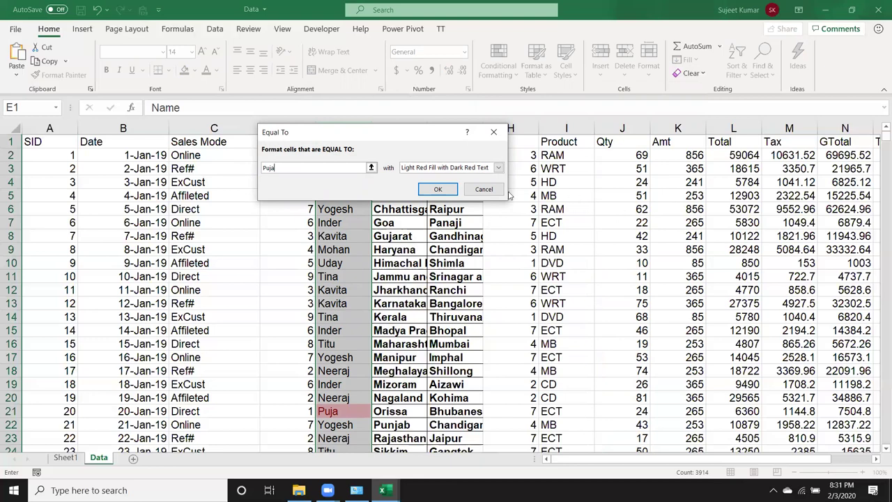
click(496, 190)
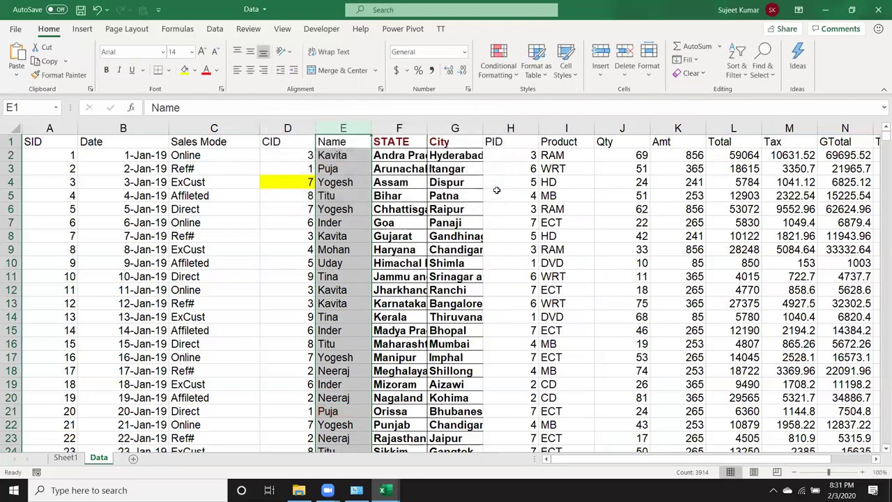
click(399, 222)
Overwrite Goa, Jammu and Kashmir, Madya Pradesh in F7, F11, F15 with New Delhi, Delhi, New Delhi.
text(New)
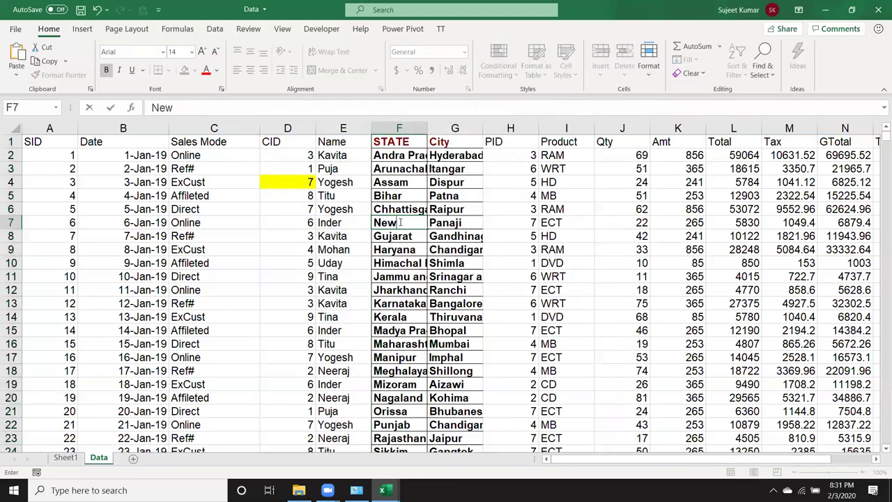
text( Delhi)
key(Return)
key(Down)
key(Down)
key(Down)
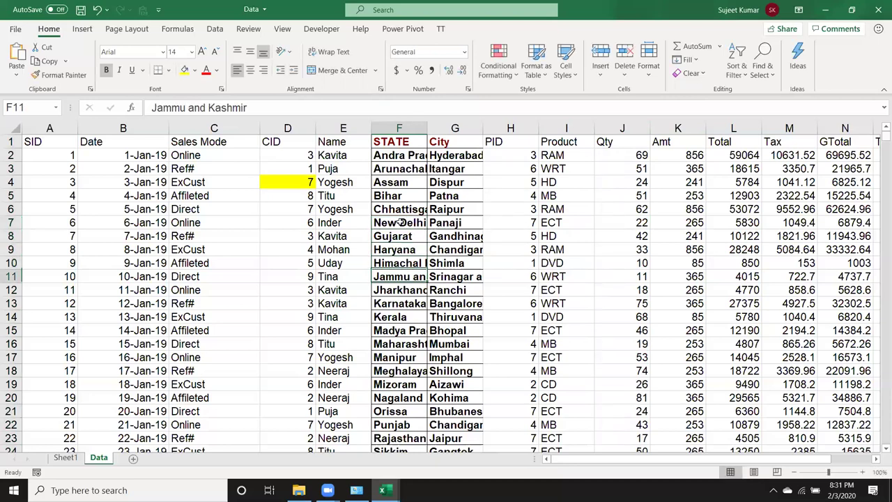
text(Delhi)
key(Return)
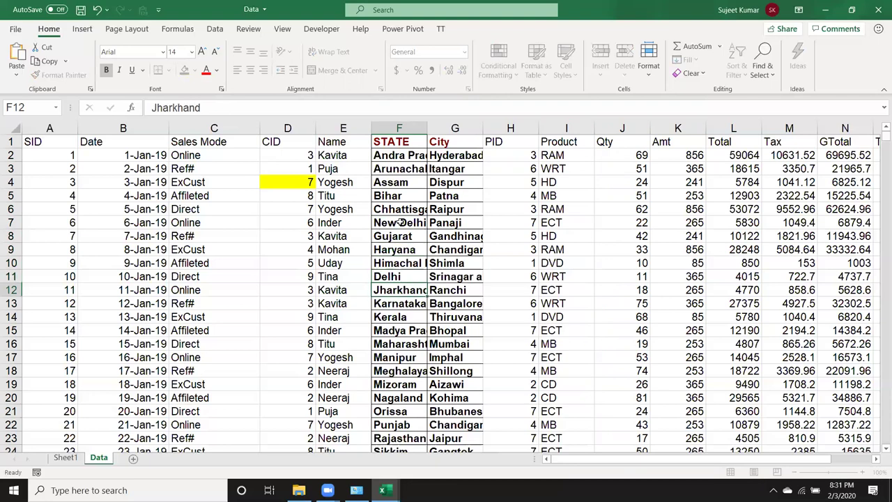
key(Up)
key(Down)
key(Down)
key(Down)
key(Down)
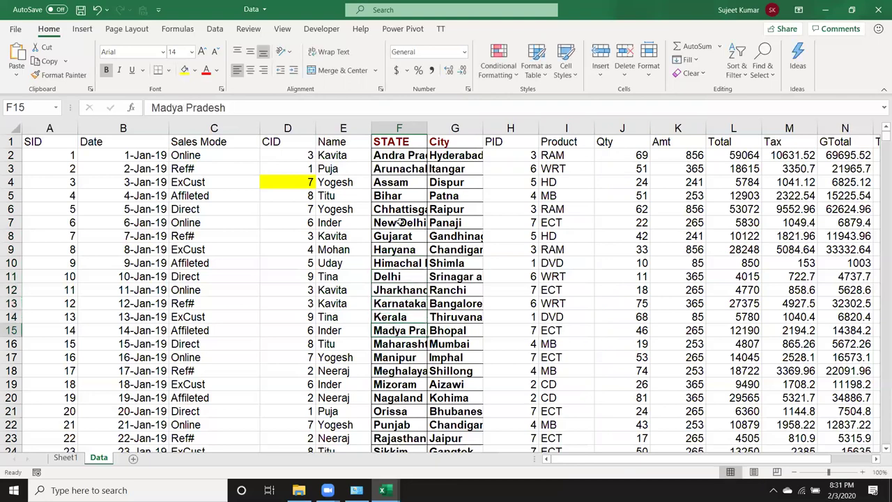
text(New Delhi)
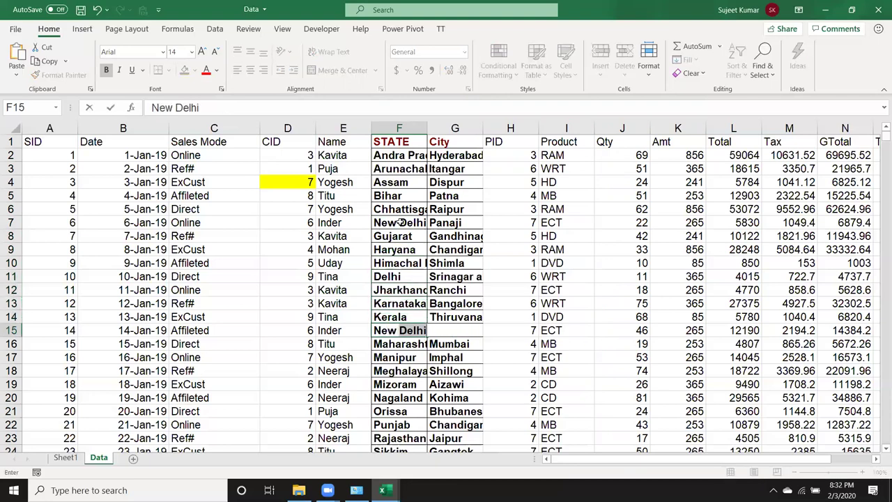
key(Return)
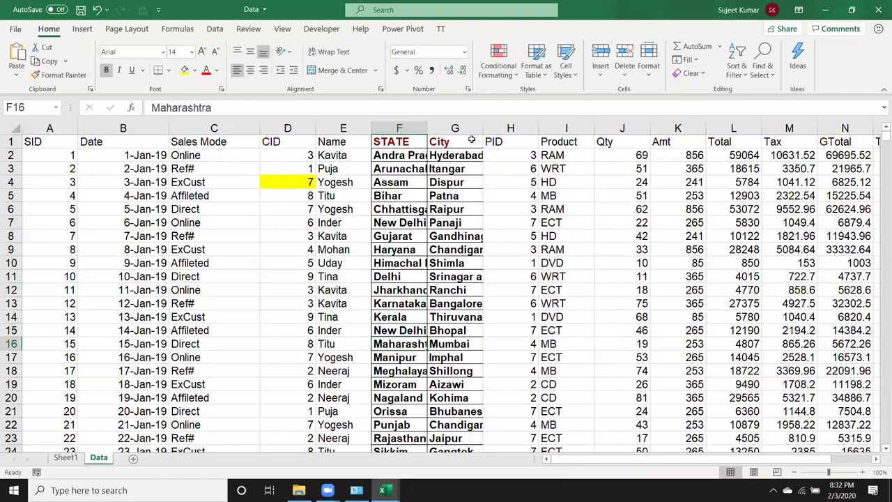
click(418, 128)
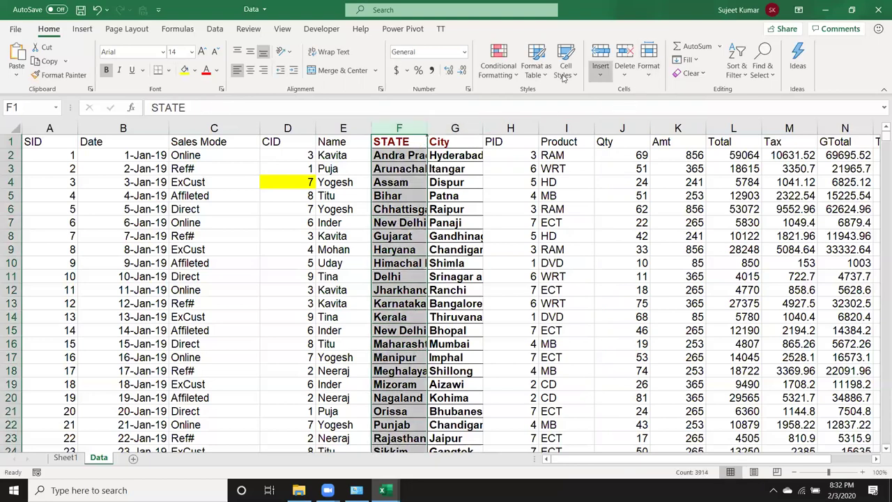
click(503, 73)
mouse_move(536, 98)
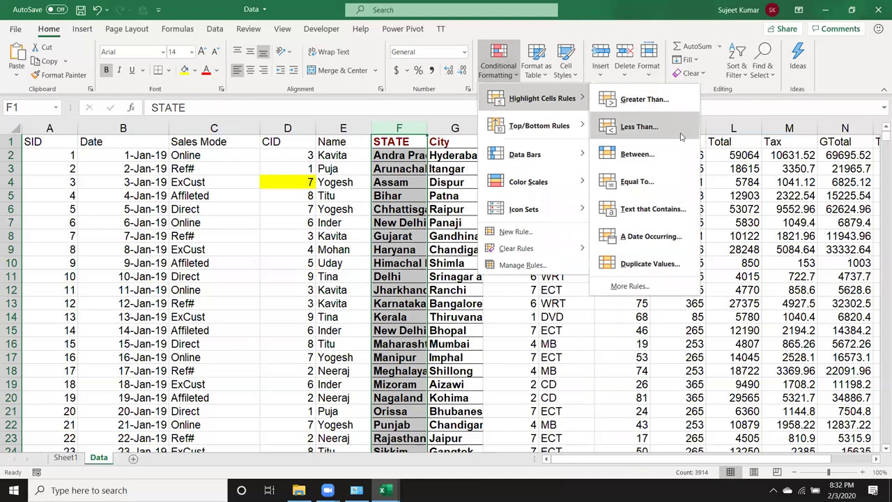
click(653, 182)
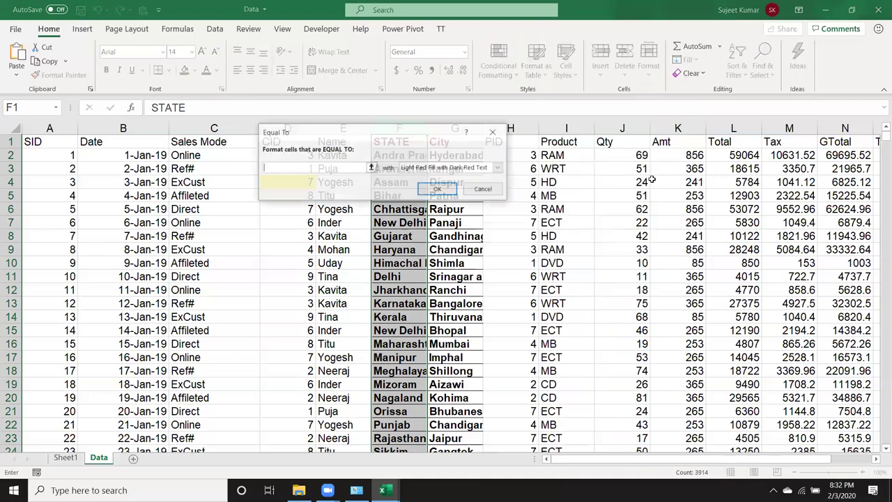
drag(368, 136, 621, 157)
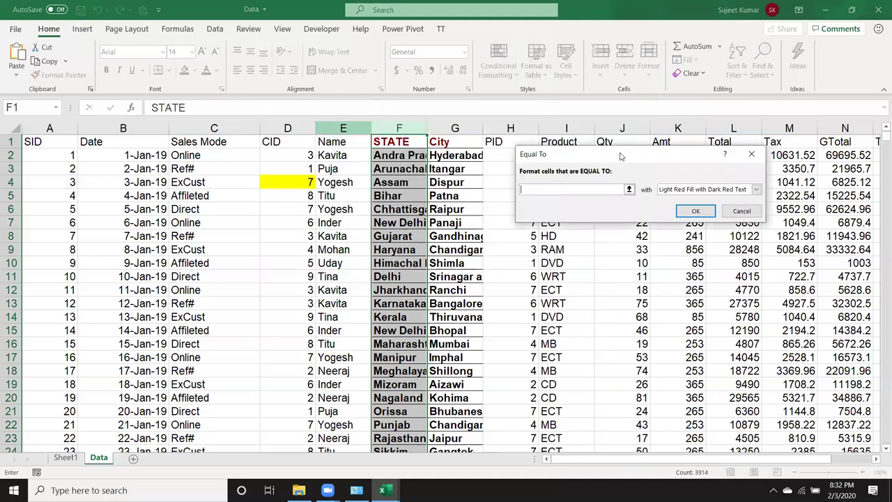
text(Bihar)
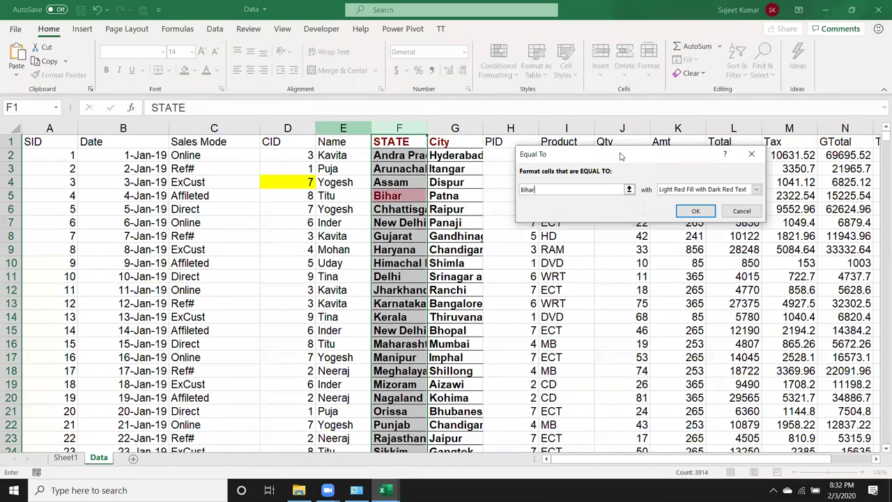
key(Escape)
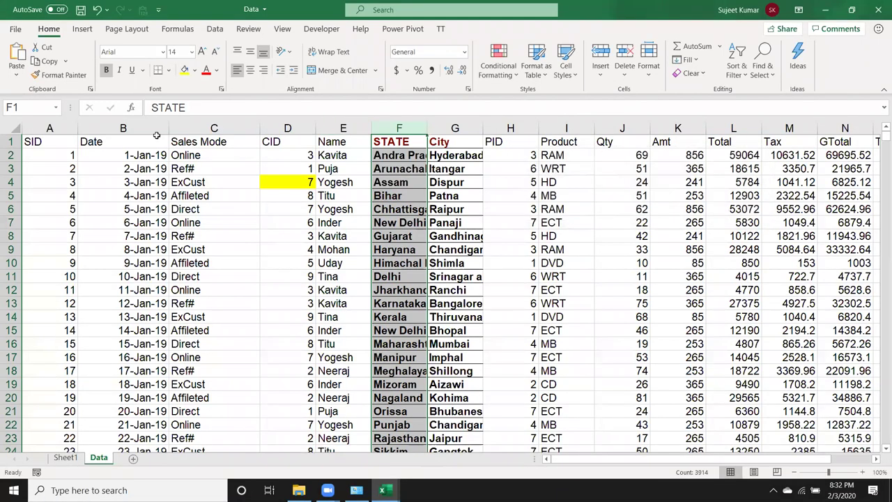
drag(156, 129, 257, 129)
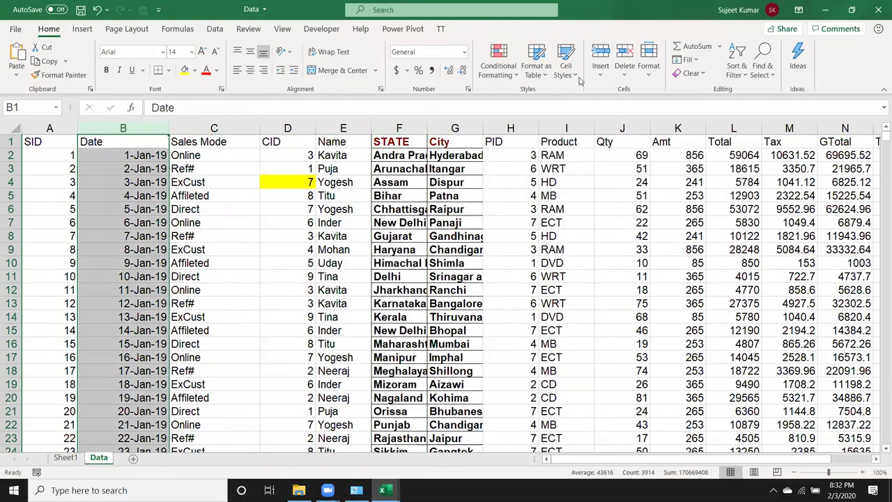
click(499, 77)
mouse_move(537, 98)
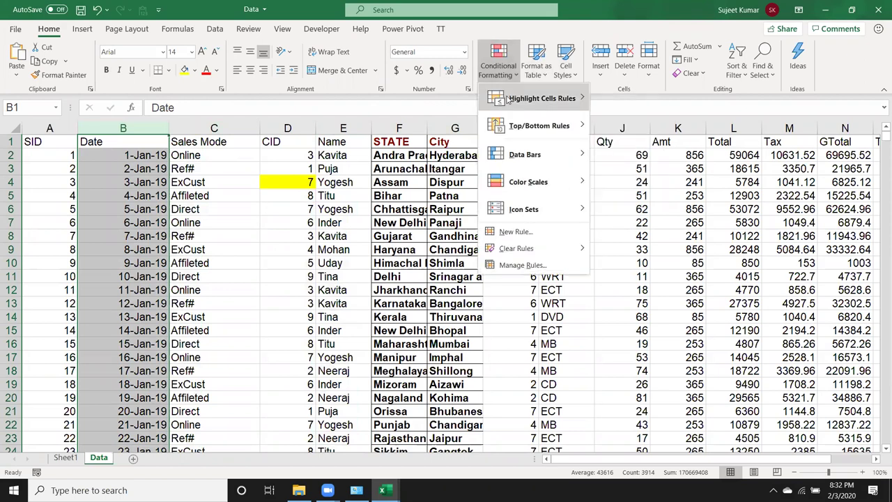
click(636, 181)
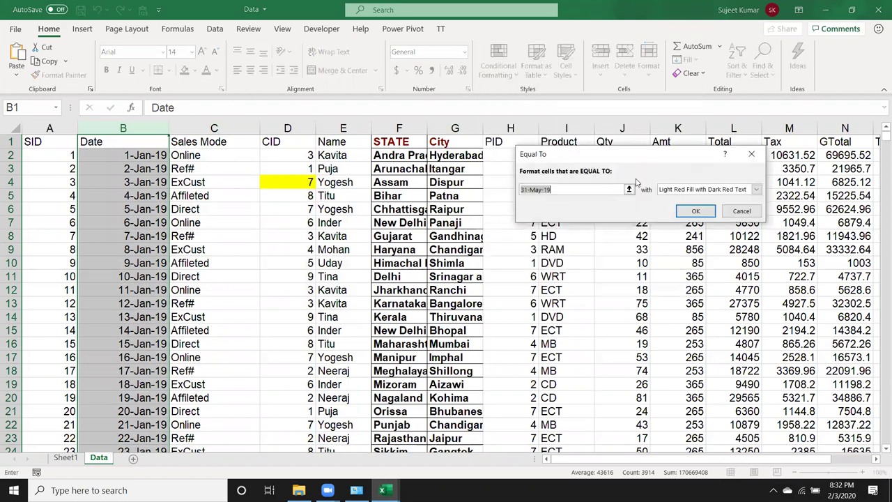
text(1-Jan)
text(-2019)
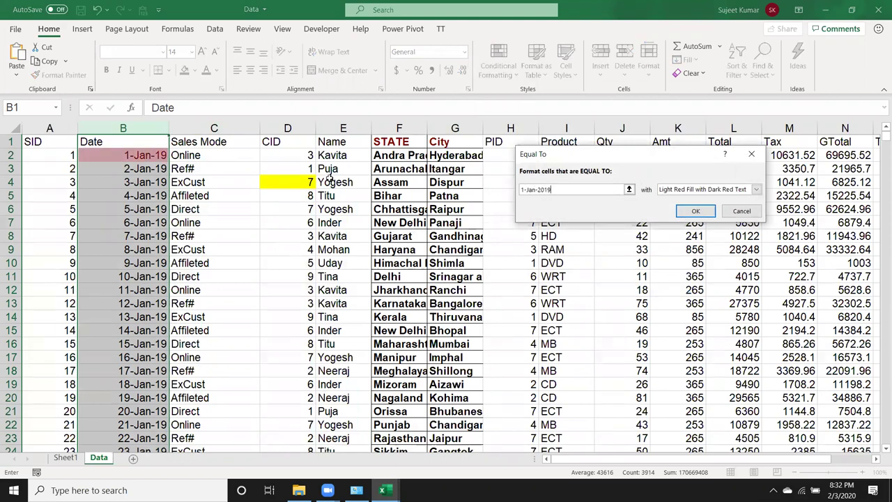
key(Escape)
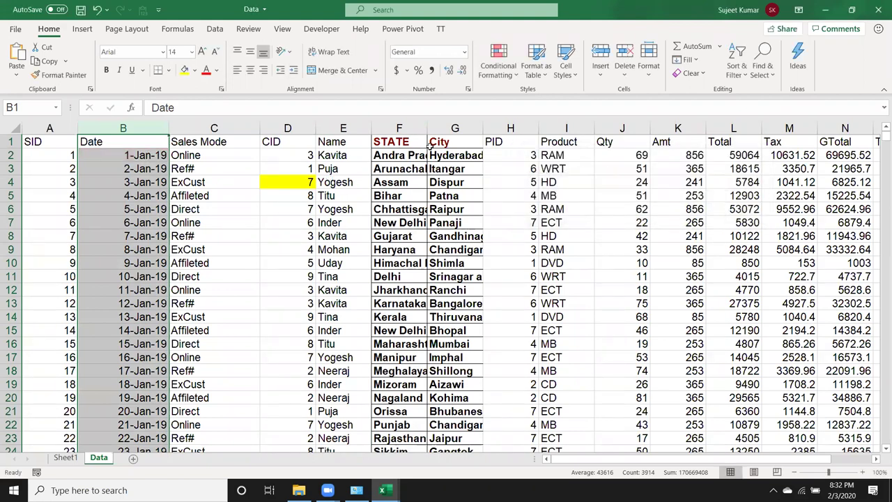
click(499, 66)
mouse_move(537, 98)
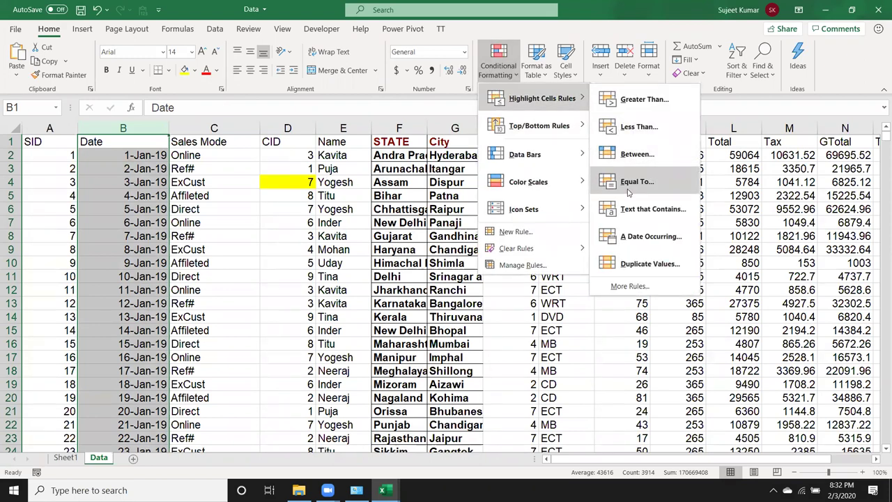
click(444, 192)
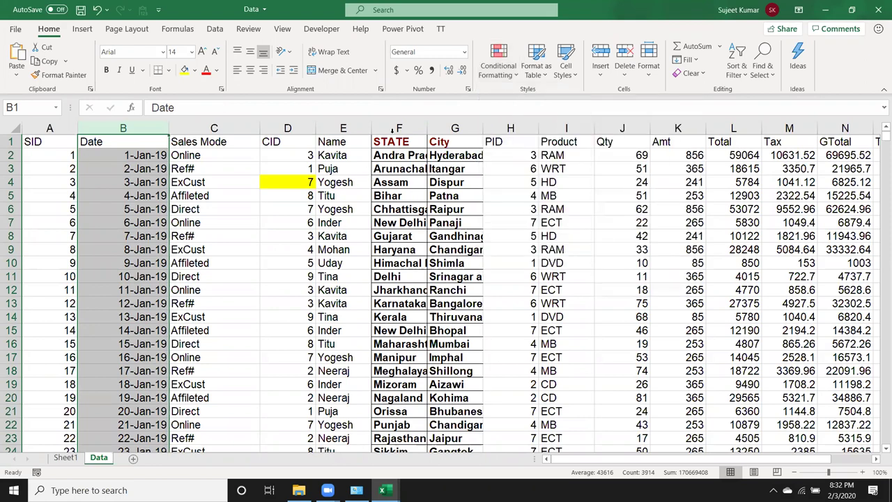
click(392, 129)
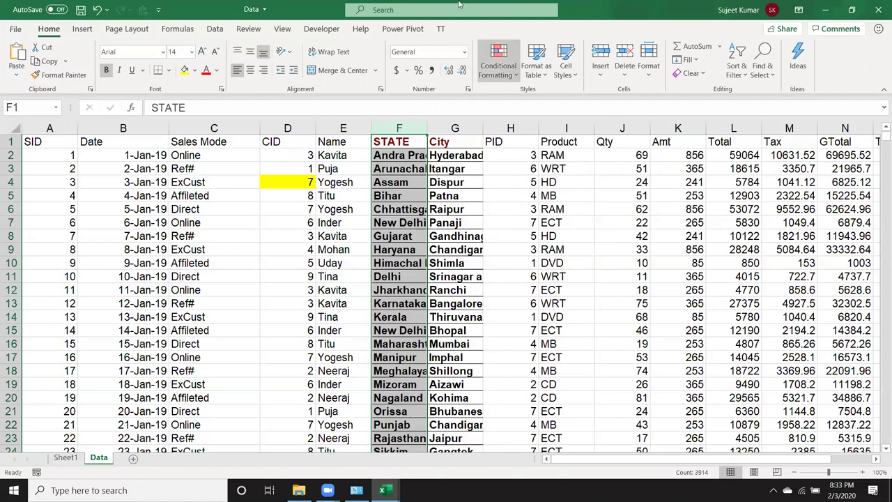
click(490, 74)
mouse_move(541, 99)
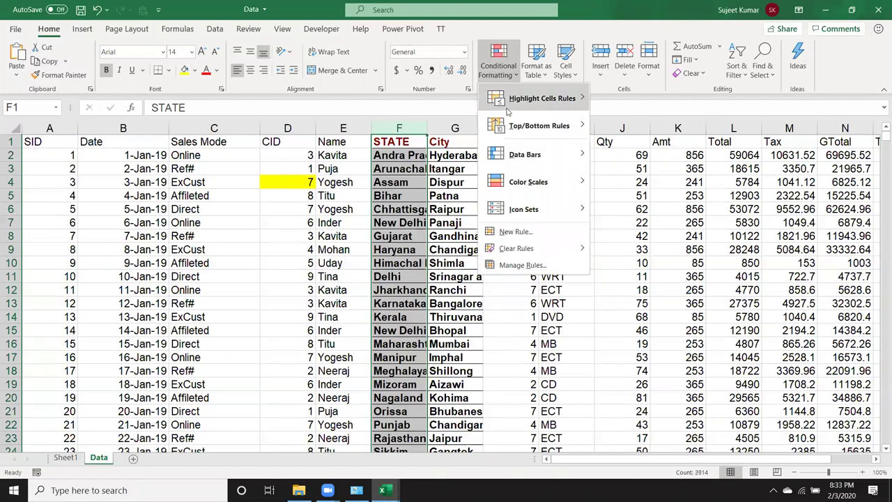
click(629, 180)
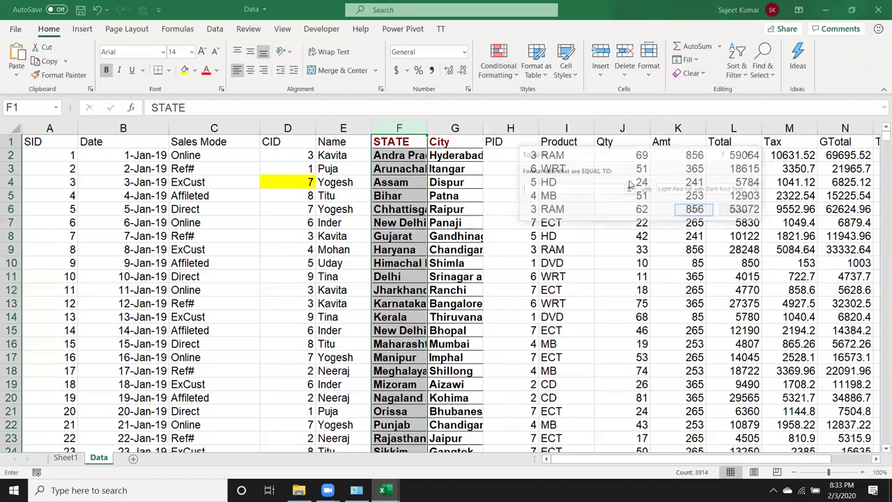
text(Bihar)
key(BackSpace)
key(BackSpace)
key(BackSpace)
text(Delhi)
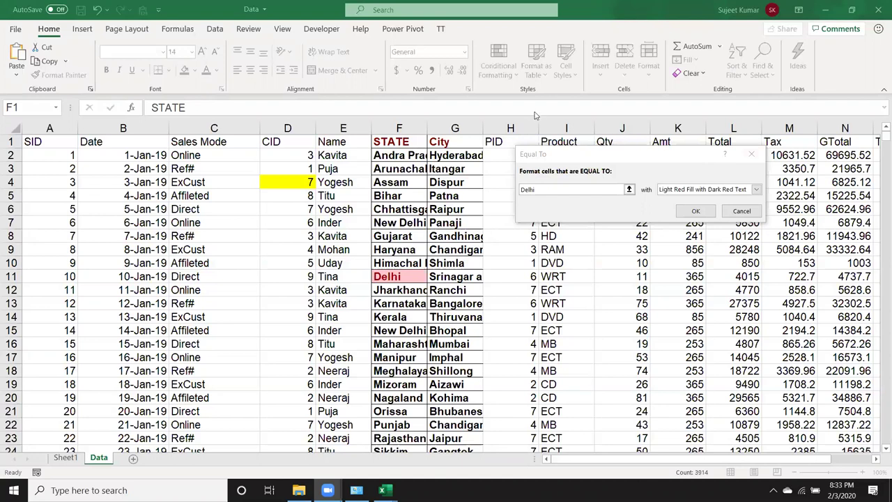
click(751, 153)
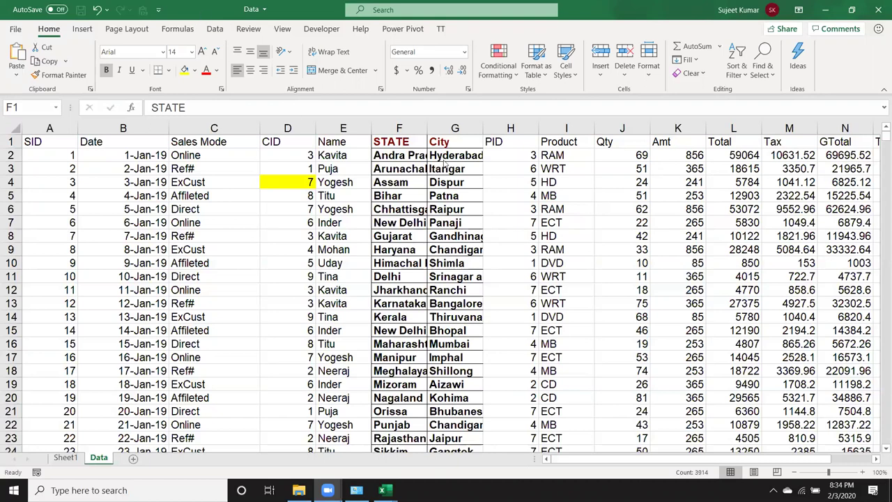
key(ctrl+space)
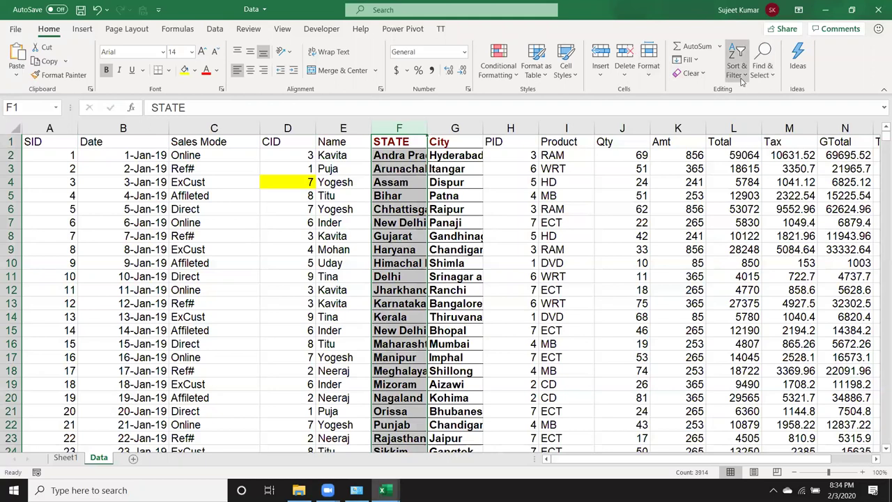
Add a Text that Contains rule highlighting STATE cells containing 'Delhi' in light red.
click(504, 76)
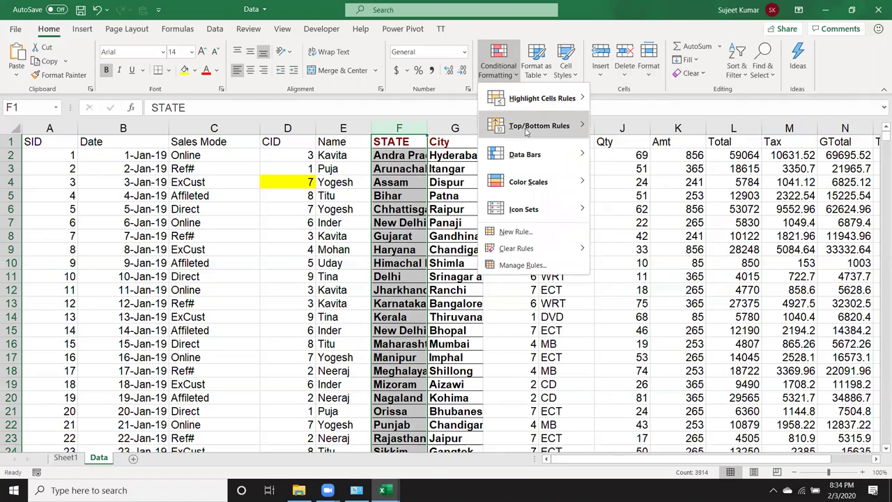
mouse_move(536, 98)
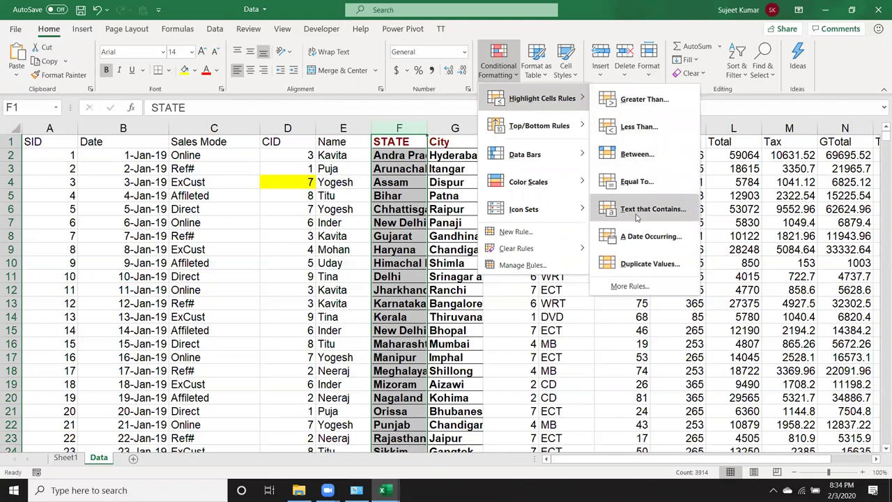
click(636, 217)
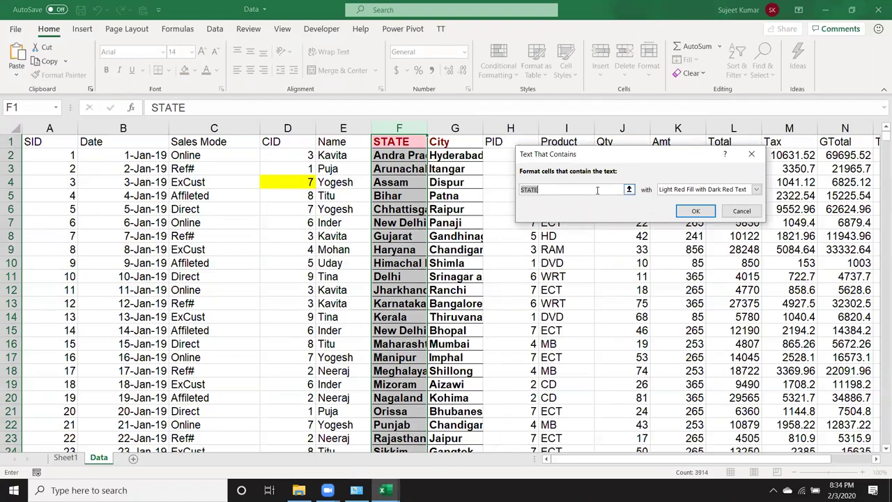
text(Delhi)
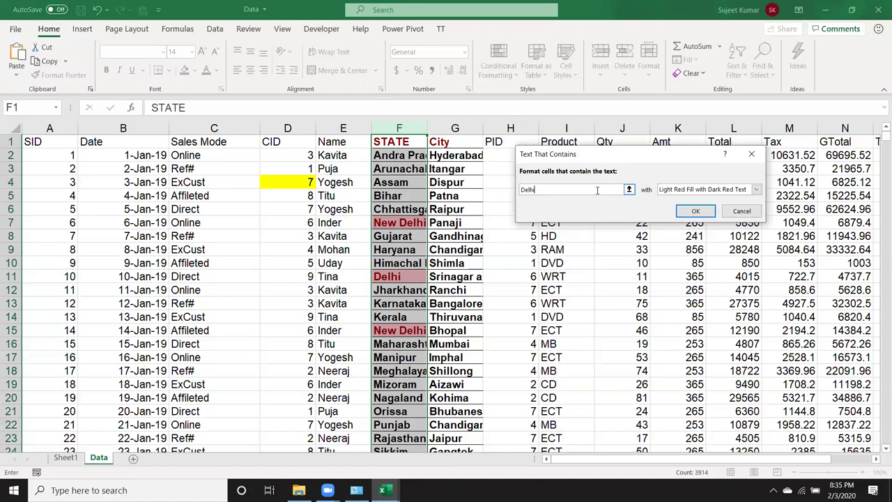
key(Return)
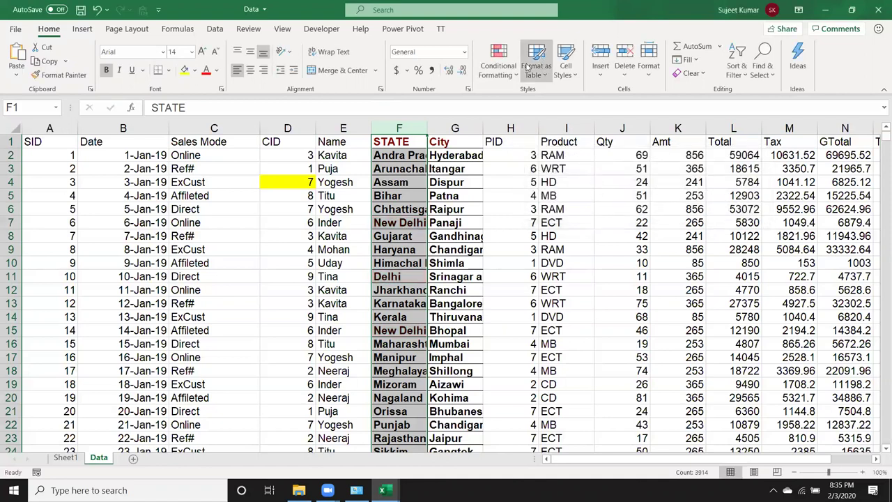
Enter the date 2/2 in cell B2 of the Date column.
click(499, 63)
mouse_move(534, 98)
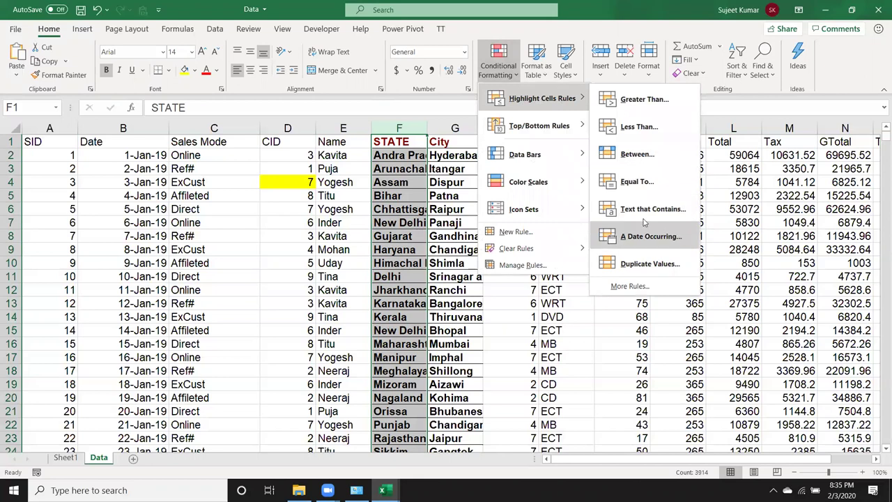
click(124, 159)
click(124, 159)
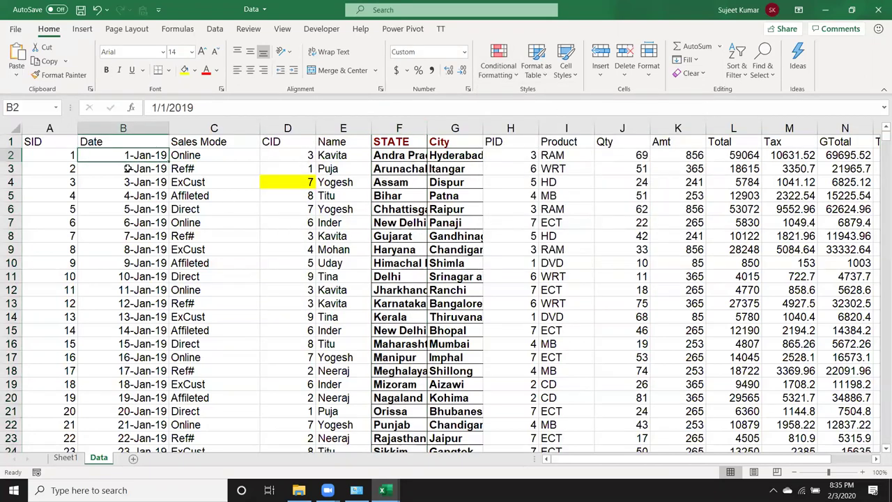
text(2/2)
key(Return)
key(Up)
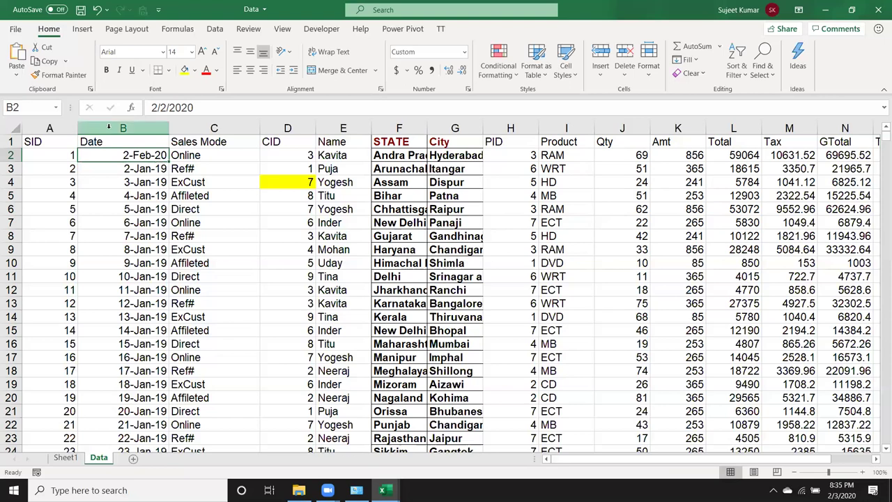
Fill the Date column down as a daily series starting 2-Feb-20.
click(141, 129)
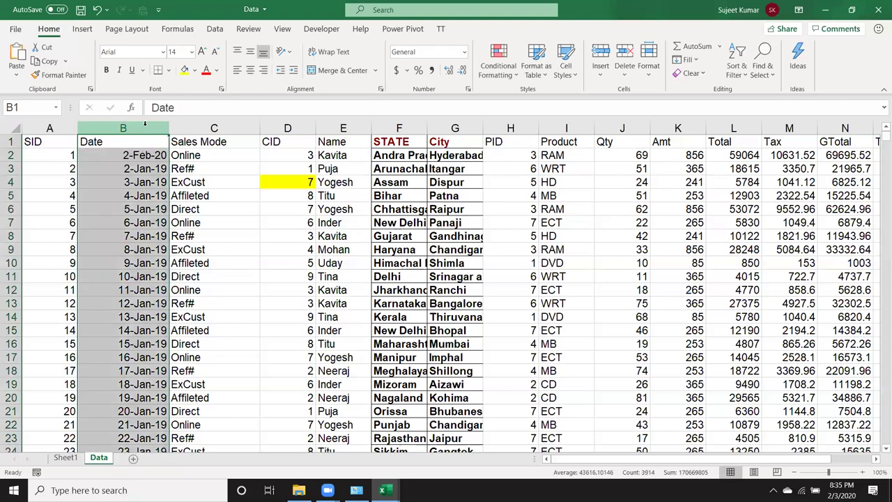
click(507, 75)
mouse_move(537, 98)
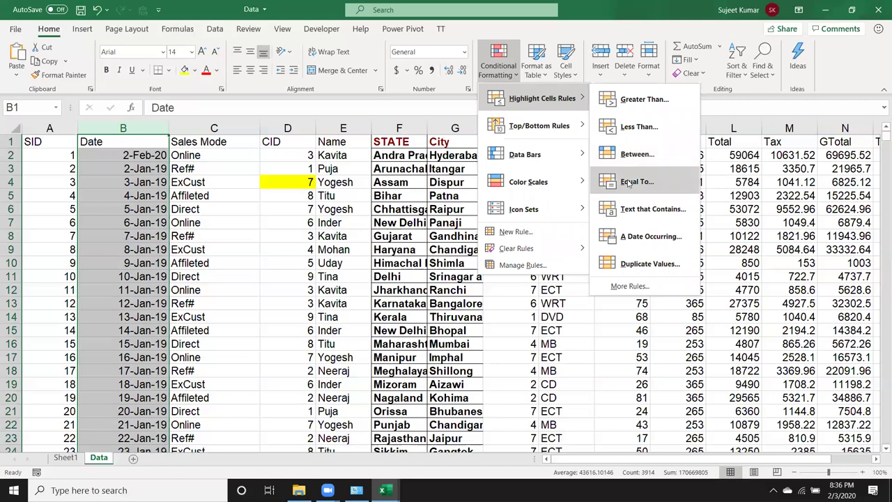
key(Escape)
click(111, 167)
click(127, 153)
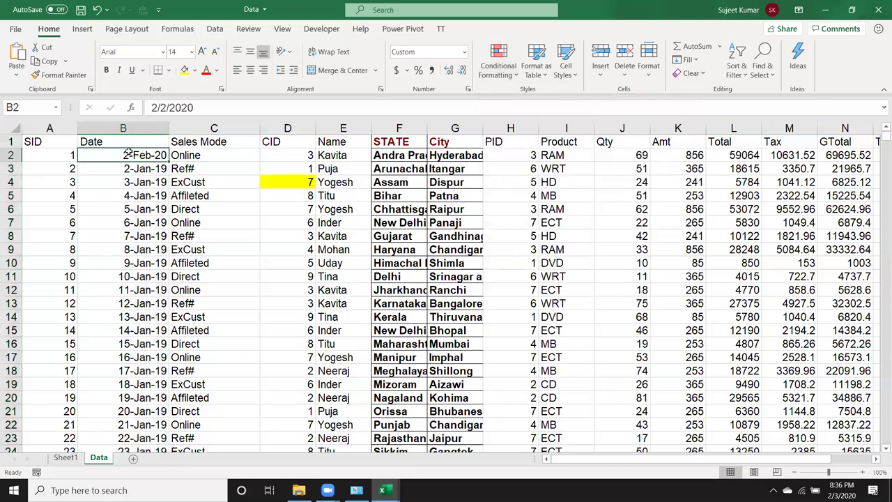
double_click(169, 161)
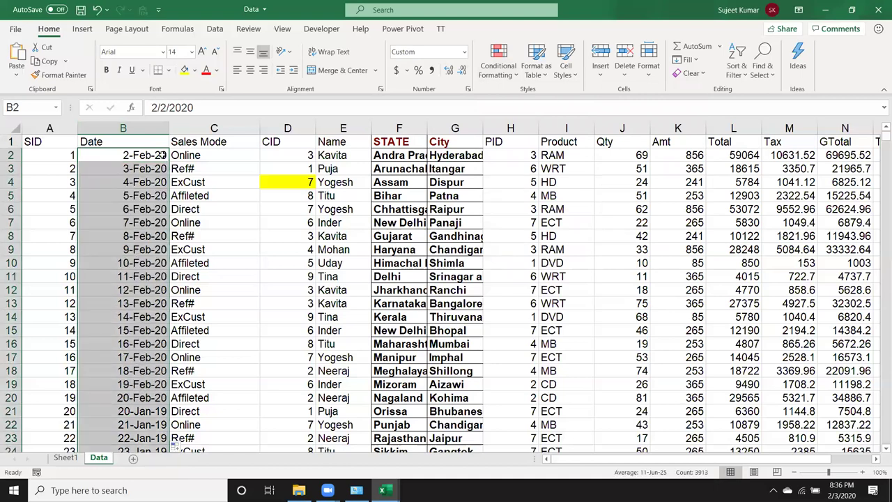
click(123, 128)
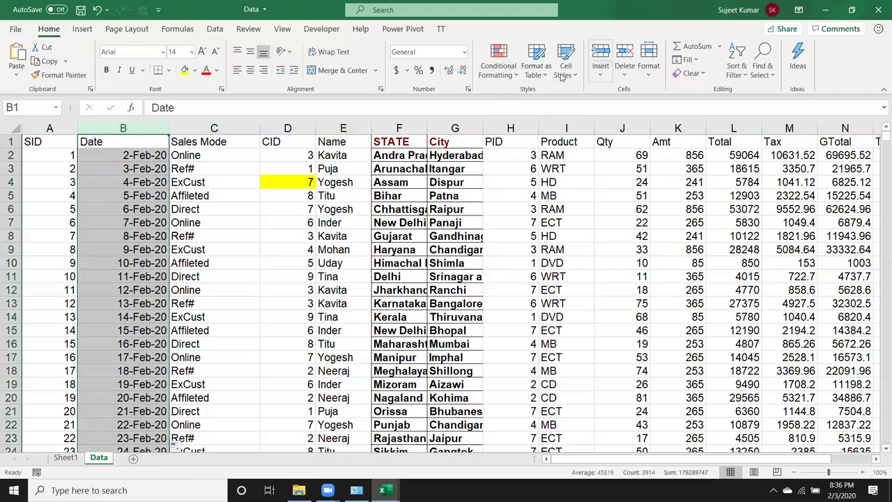
click(499, 64)
click(632, 184)
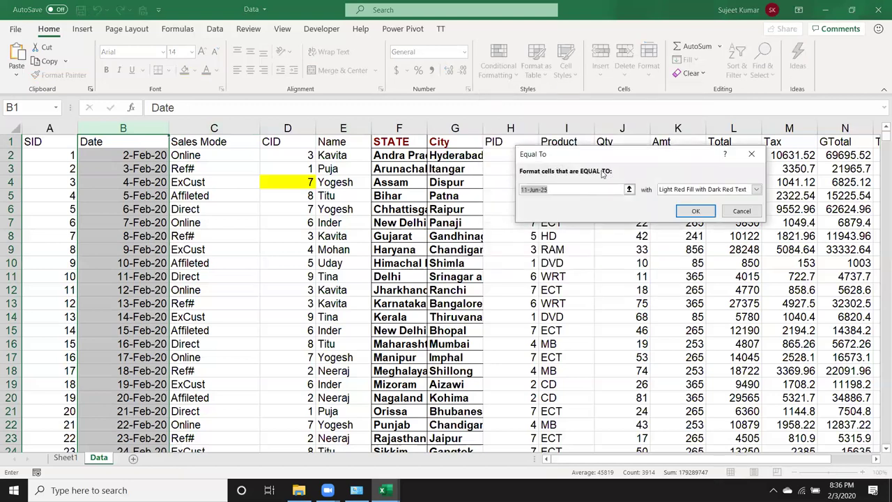
text(2)
text(/3)
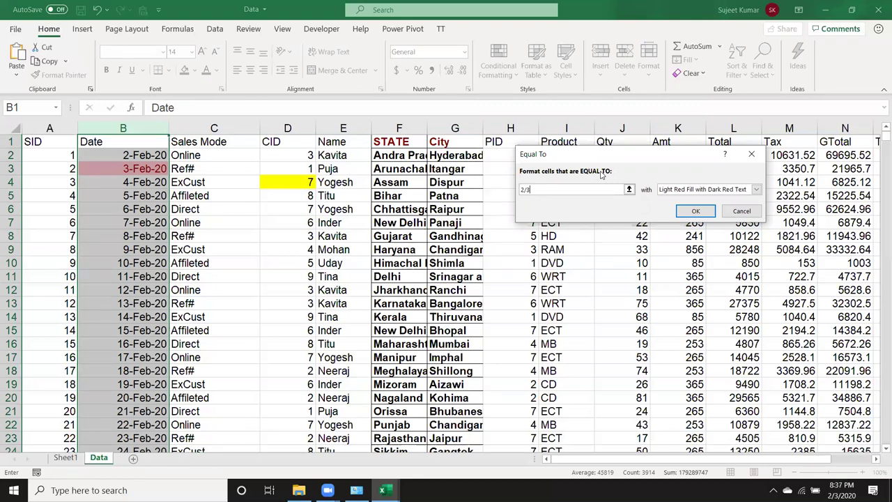
key(Escape)
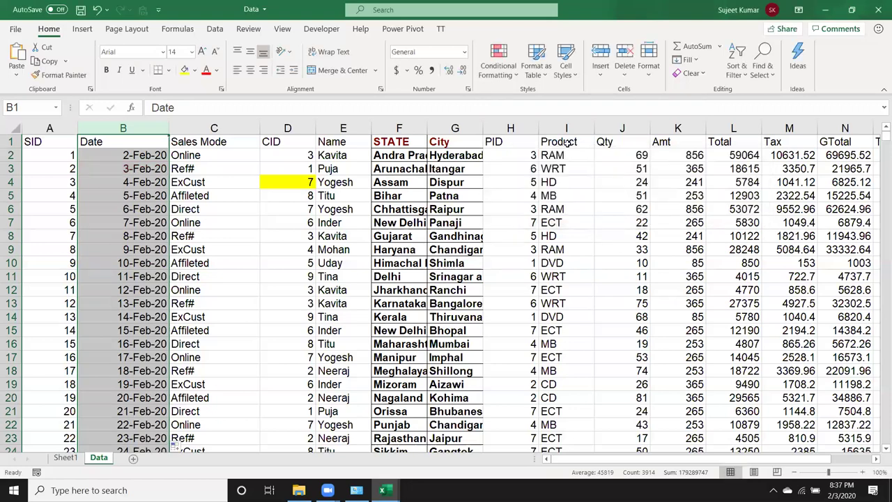
click(498, 62)
mouse_move(537, 98)
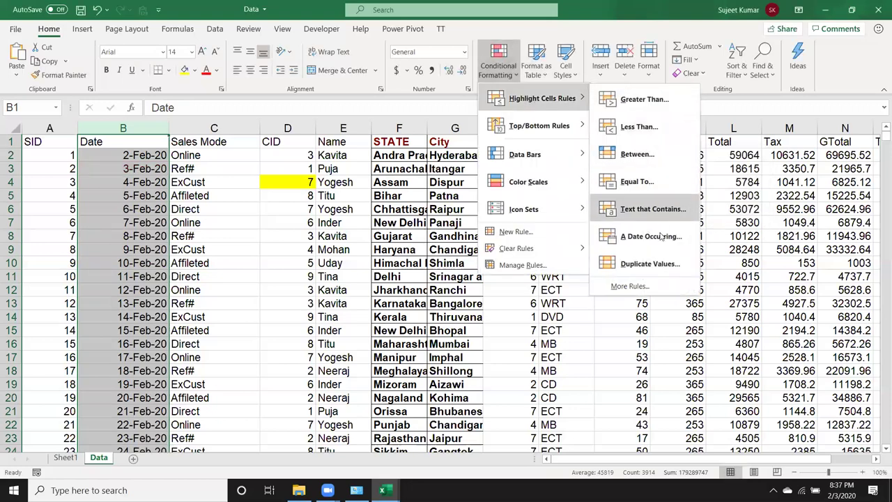
click(648, 236)
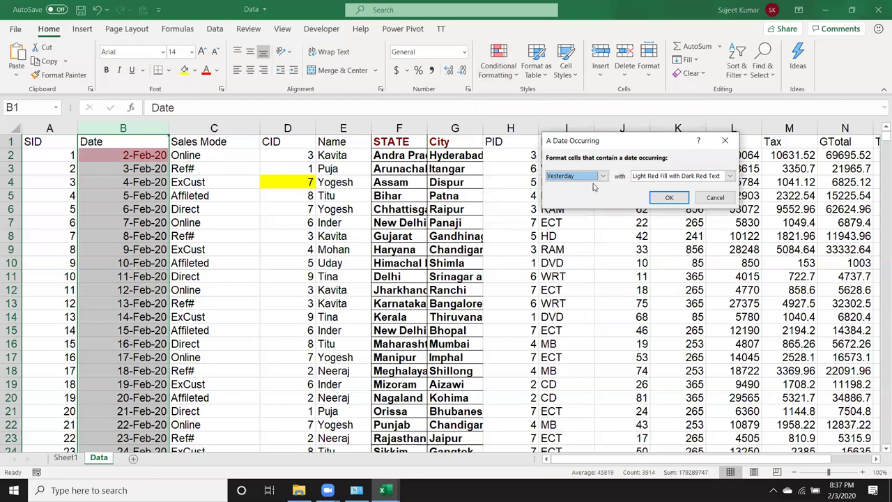
click(594, 177)
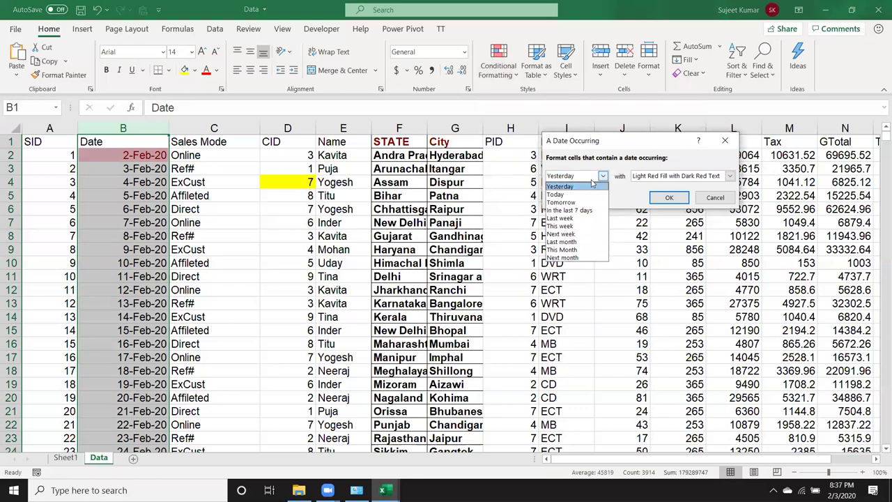
click(558, 195)
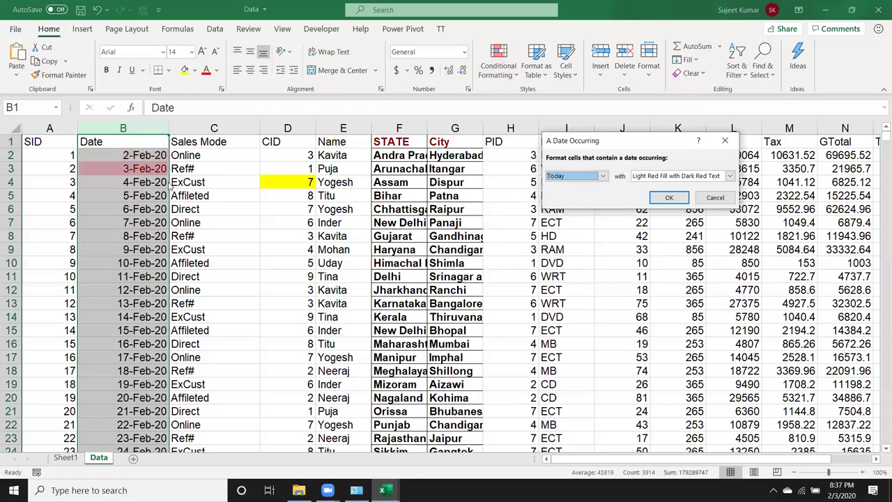
click(550, 177)
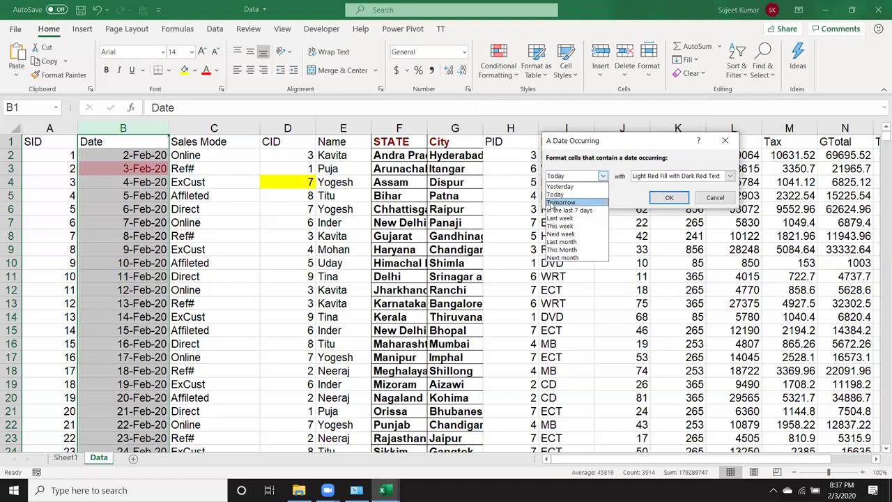
click(550, 202)
click(603, 175)
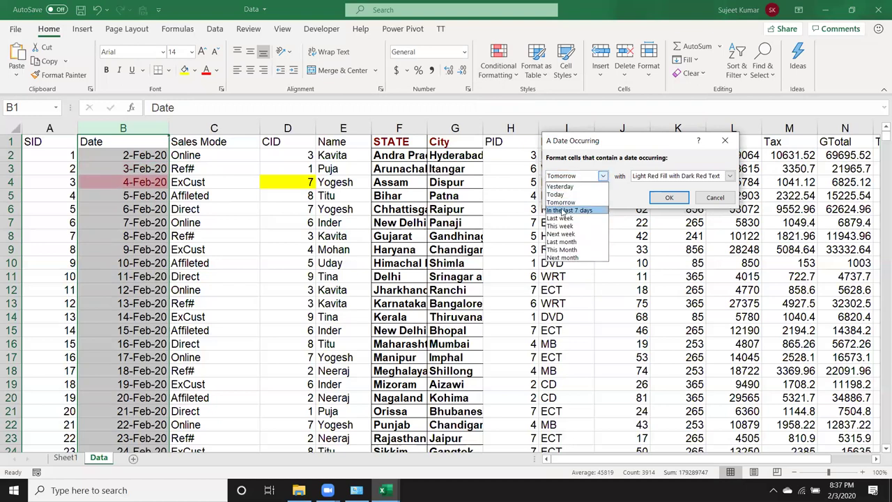
click(562, 211)
click(561, 179)
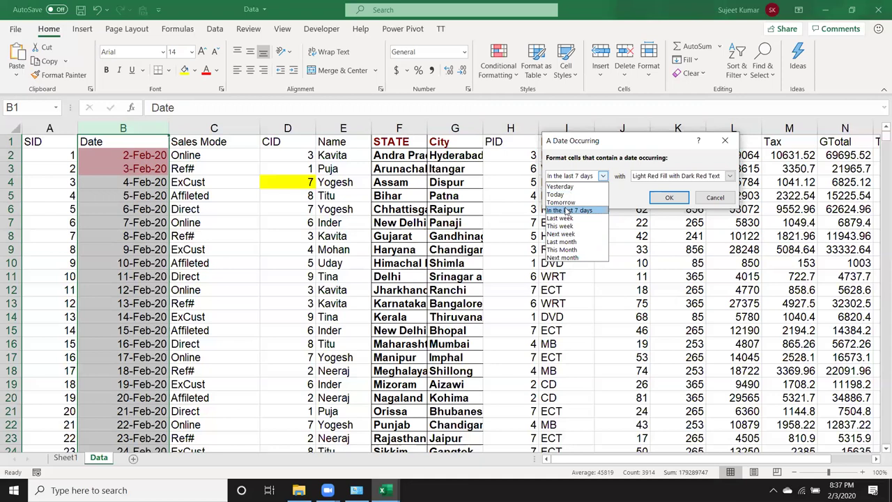
click(725, 198)
click(725, 198)
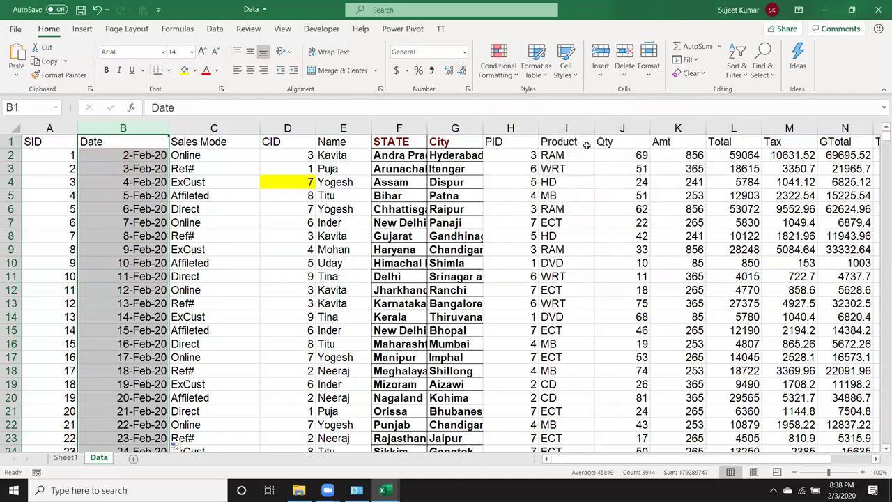
click(637, 147)
Preview Duplicate Values highlighting on Qty cells J2:J16, then cancel it.
drag(637, 155, 633, 345)
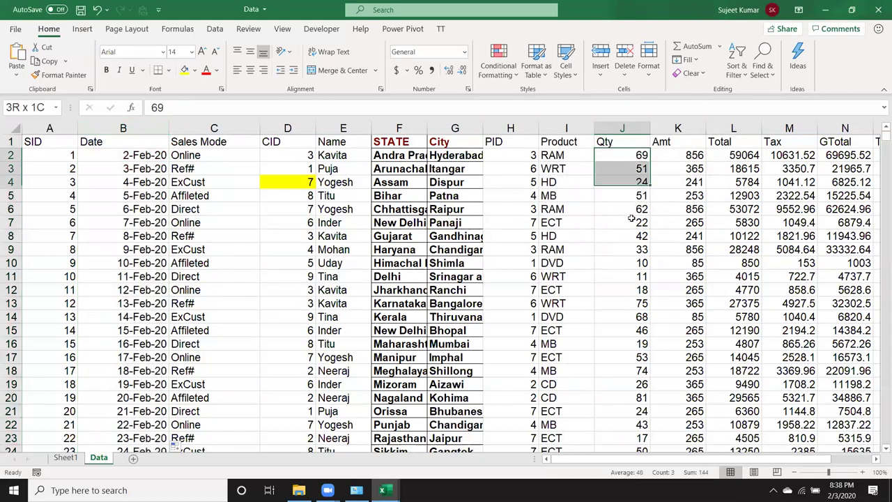
click(499, 62)
mouse_move(537, 98)
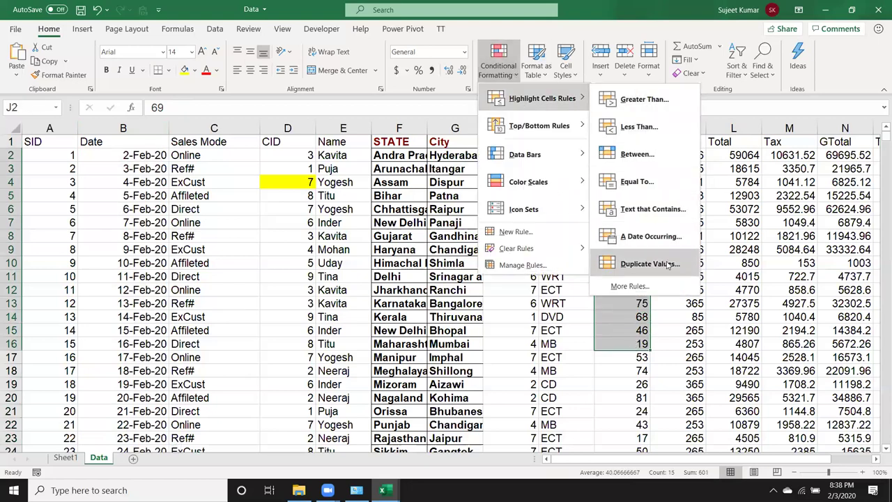
click(665, 266)
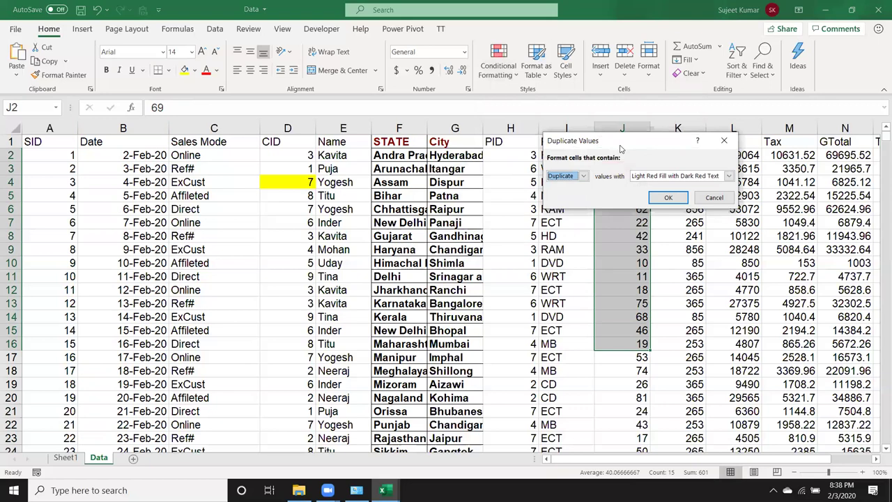
drag(621, 149, 429, 144)
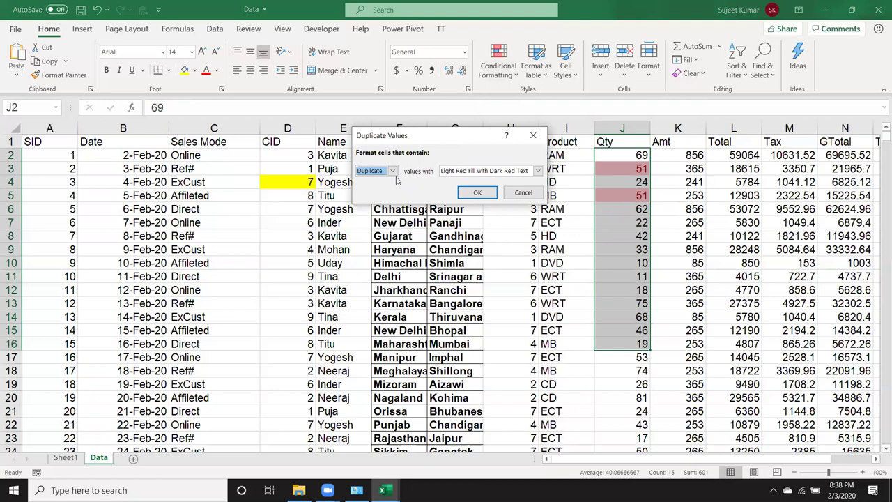
click(393, 171)
click(411, 173)
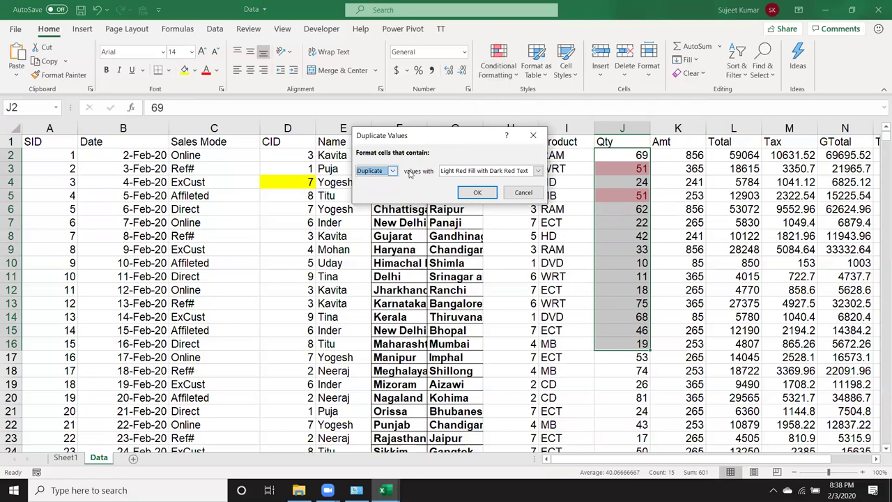
click(524, 194)
click(509, 78)
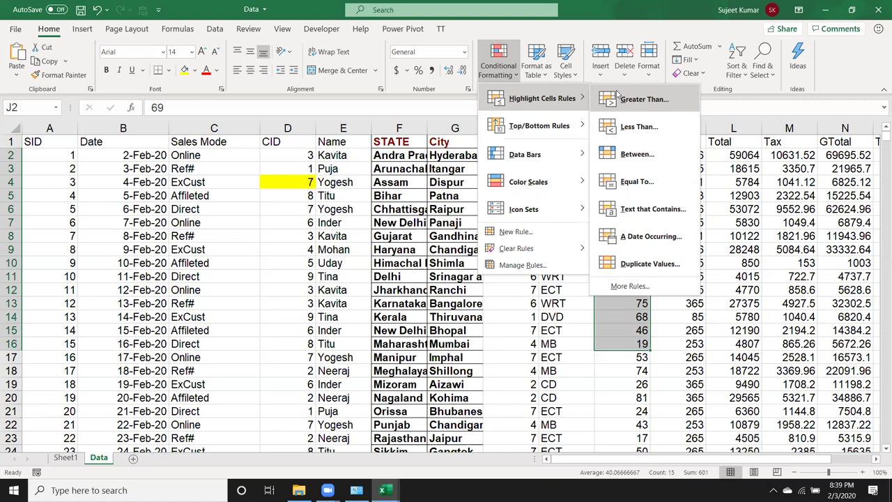
mouse_move(539, 125)
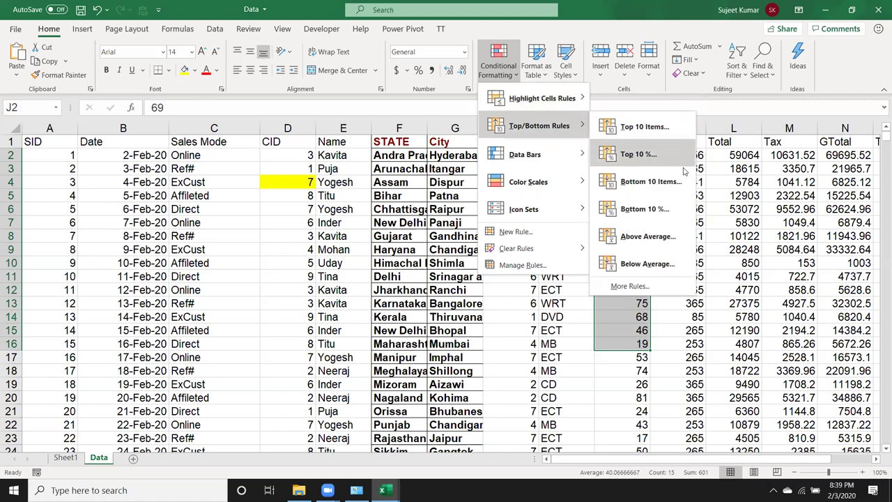
Try a Top 10 Items rule on Qty column J with count 100, then dismiss it unapplied.
click(743, 162)
click(731, 153)
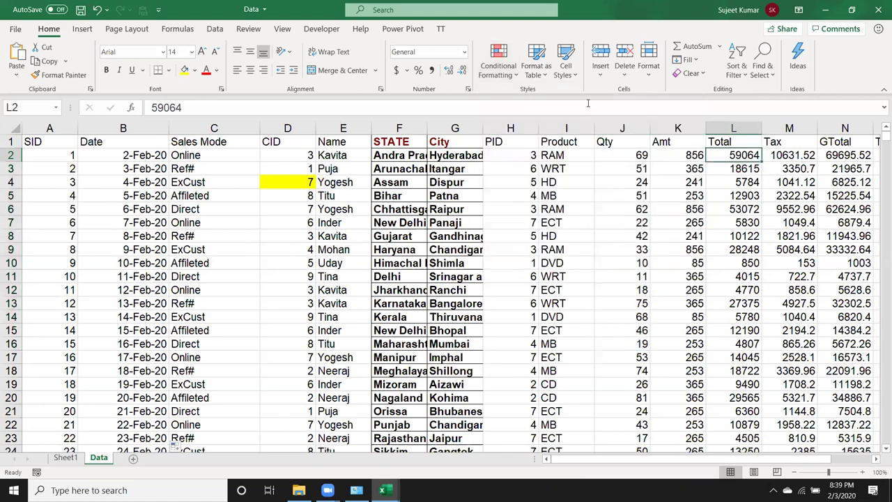
click(619, 129)
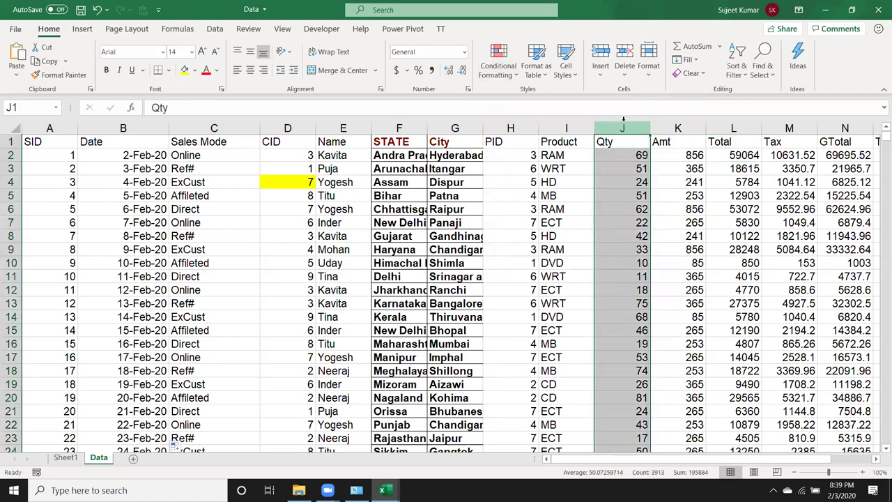
click(499, 67)
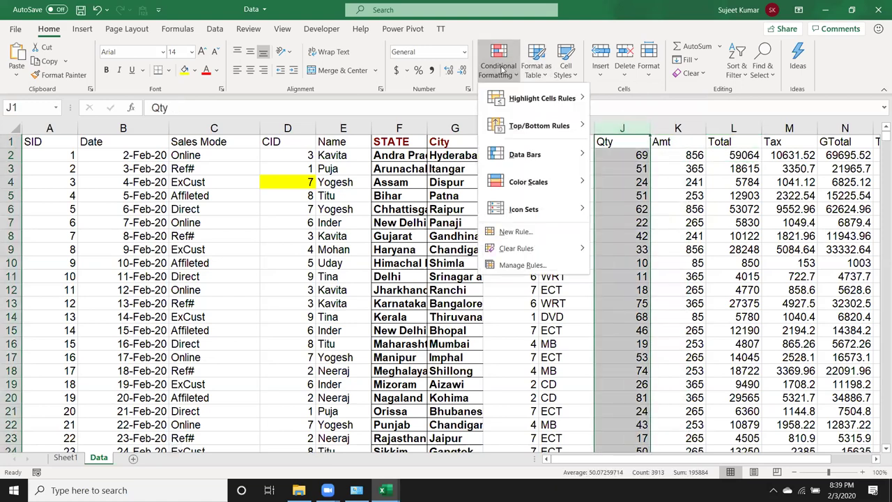
mouse_move(538, 126)
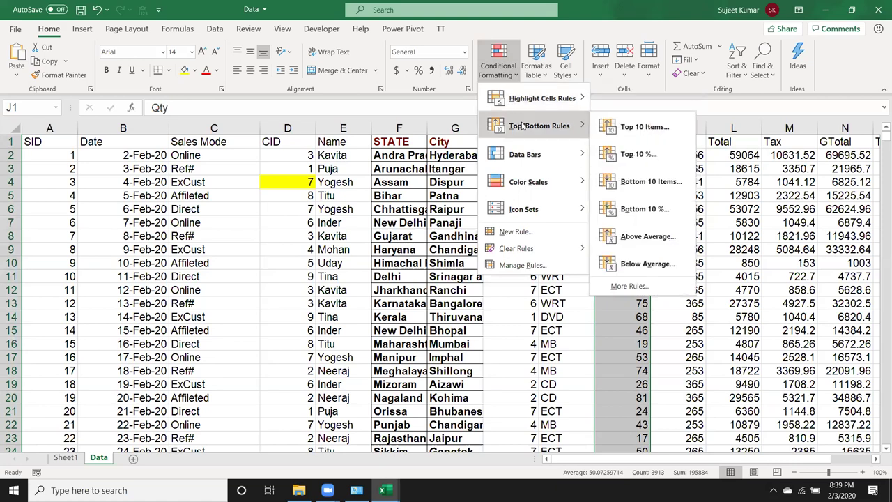
click(645, 129)
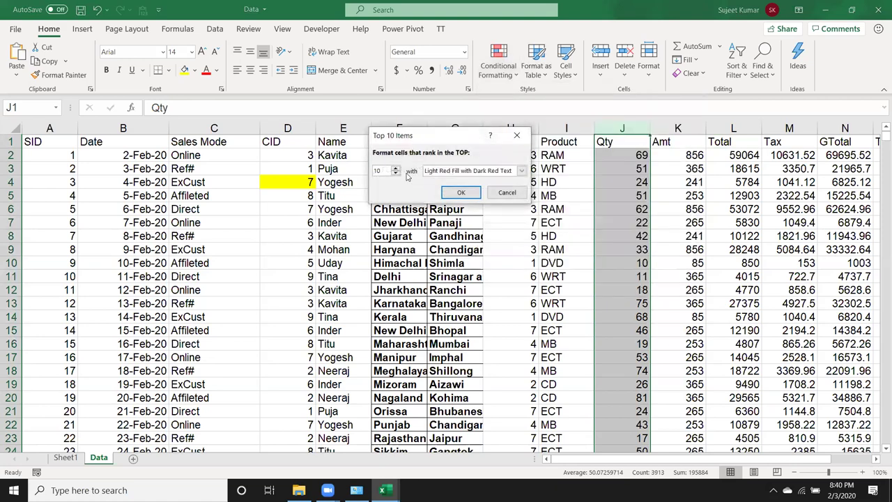
double_click(385, 171)
text(20)
key(BackSpace)
key(BackSpace)
text(100)
key(Return)
Copy the sales table A1:L113 and paste it into a new Sheet2.
click(31, 138)
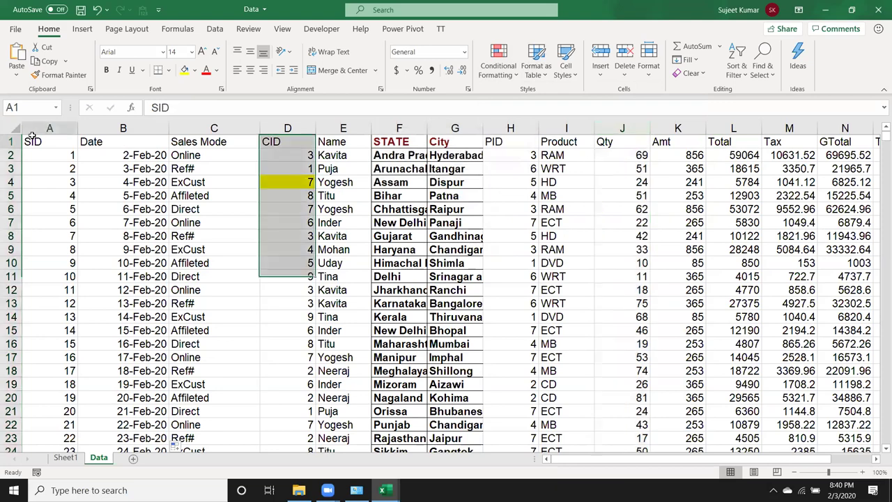
scroll(747, 333, down, 11)
scroll(744, 341, down, 15)
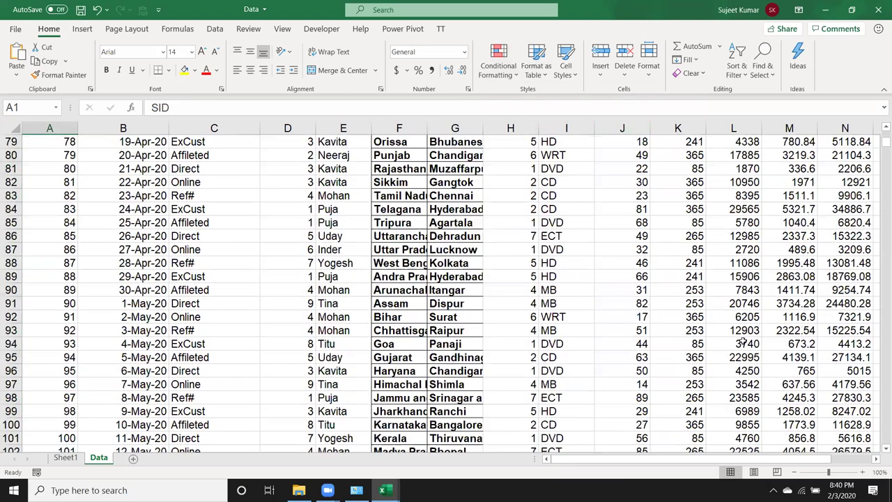
scroll(744, 341, down, 5)
shift+click(743, 394)
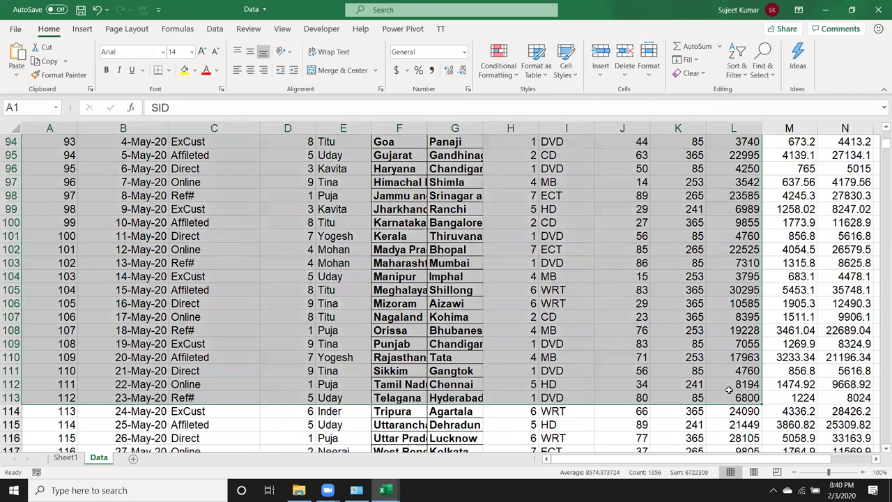
key(ctrl+c)
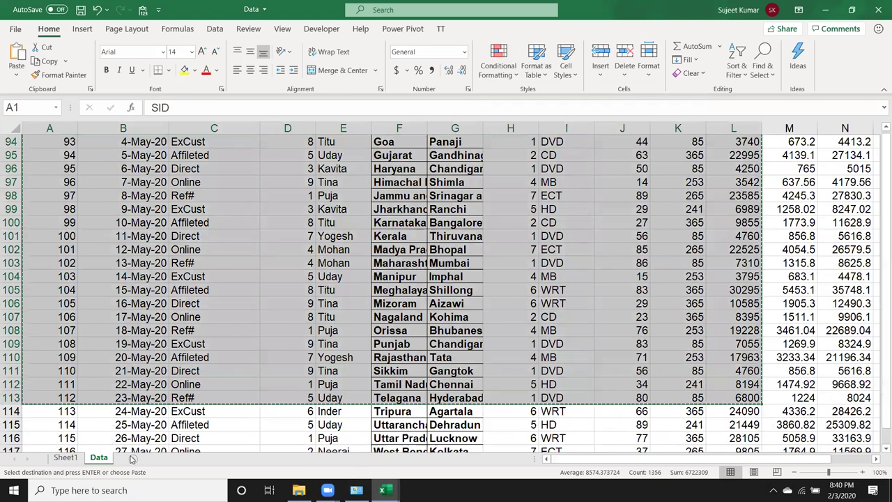
click(132, 458)
key(ctrl+v)
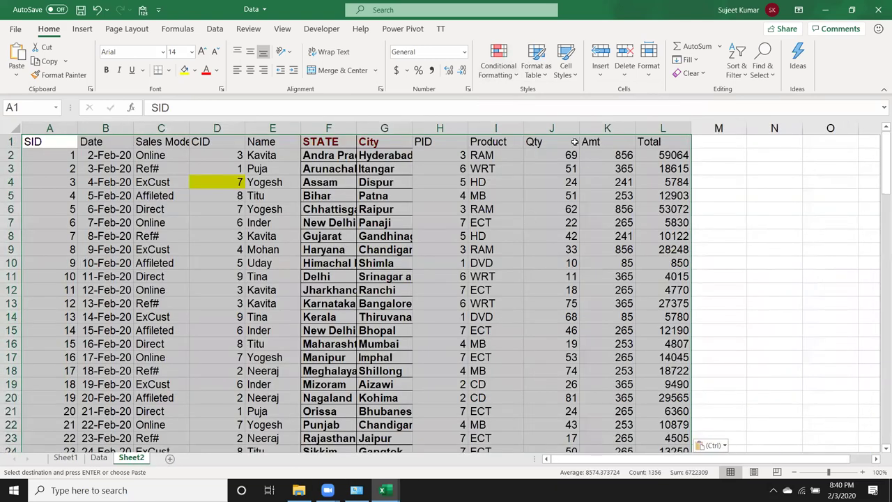
Apply a Top 10 Items rule with light red fill to Sheet2's Qty column J.
click(554, 128)
click(498, 62)
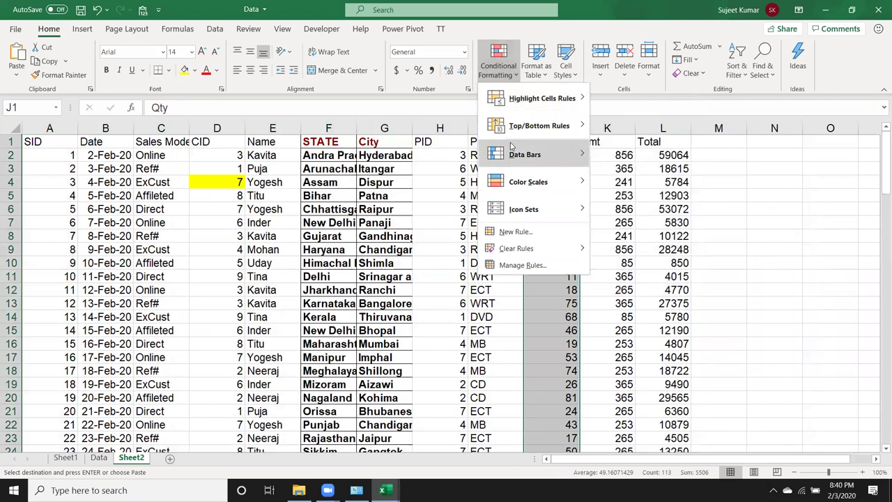
mouse_move(538, 126)
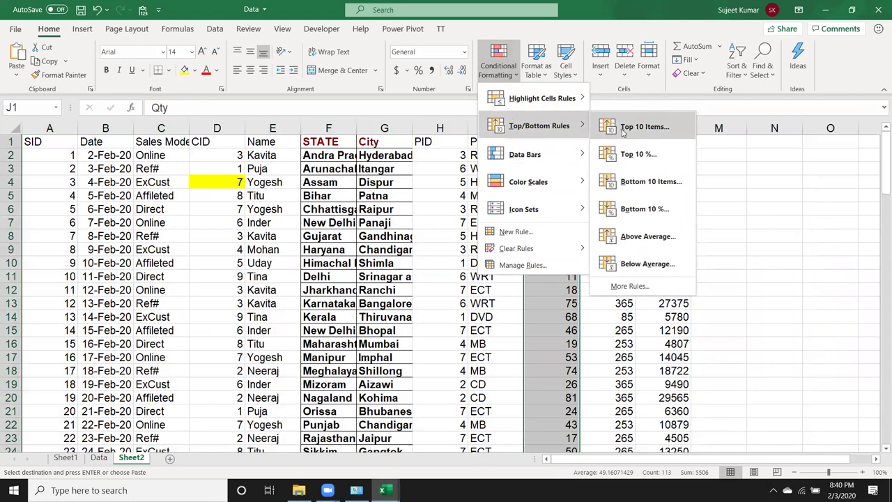
click(624, 132)
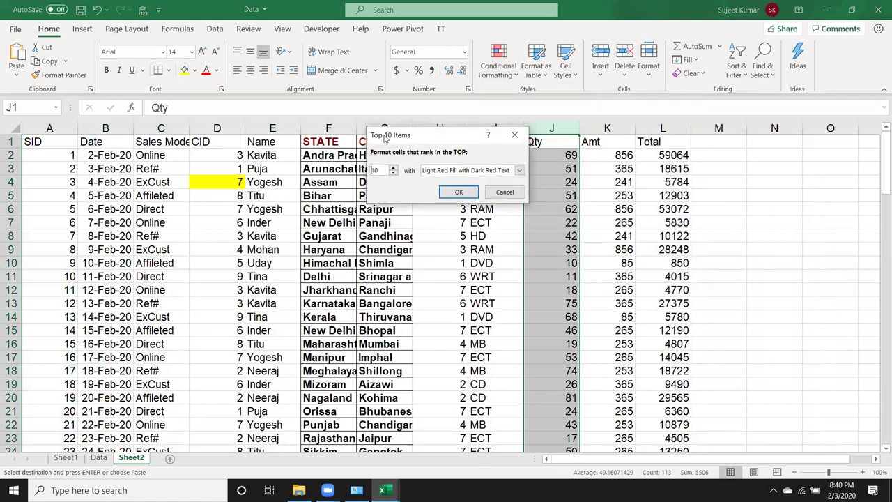
click(459, 191)
scroll(548, 245, down, 5)
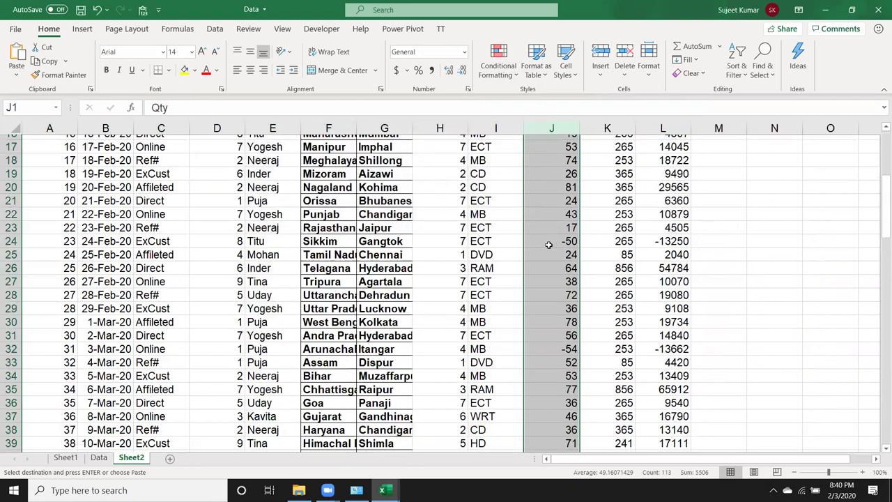
scroll(549, 245, down, 12)
scroll(599, 388, down, 4)
scroll(598, 410, down, 6)
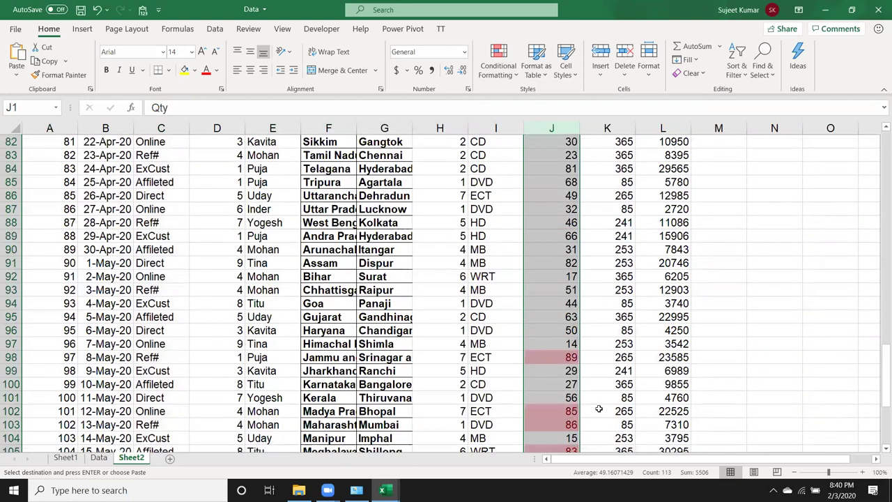
scroll(598, 401, down, 5)
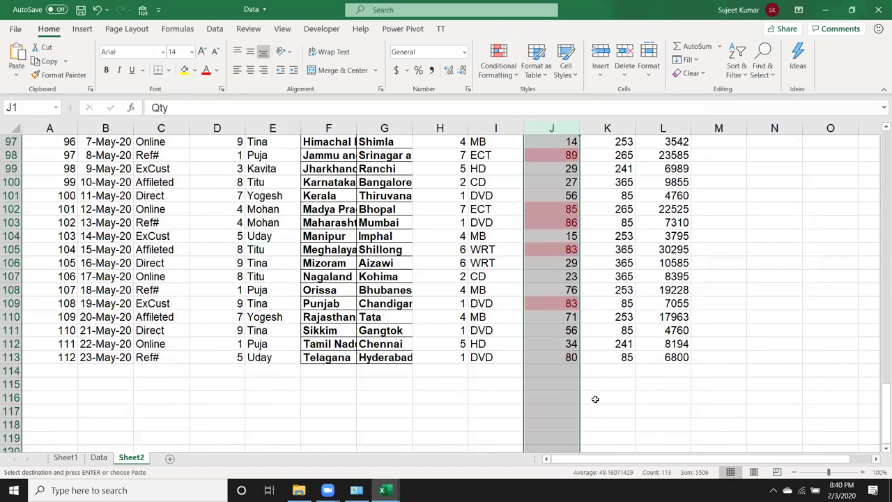
scroll(593, 398, up, 6)
scroll(586, 383, up, 8)
scroll(583, 374, up, 7)
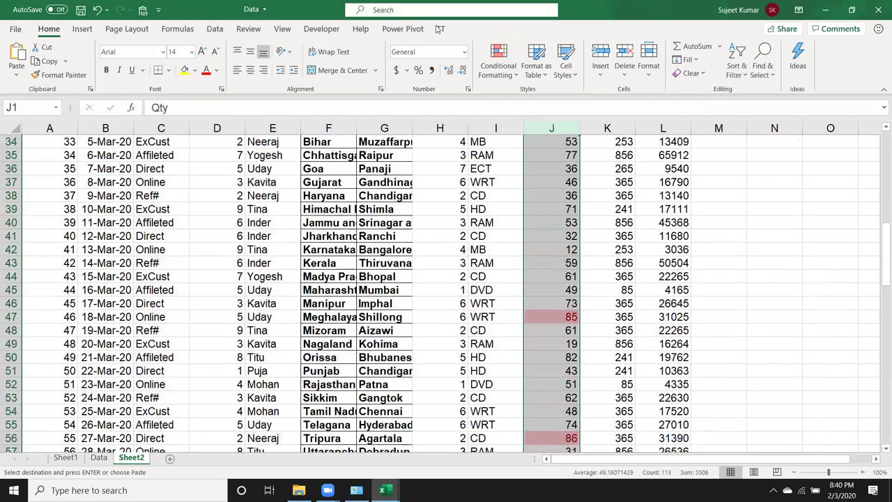
Add a Bottom 10 Items rule on Qty using Yellow Fill with Dark Yellow Text.
click(498, 63)
mouse_move(539, 125)
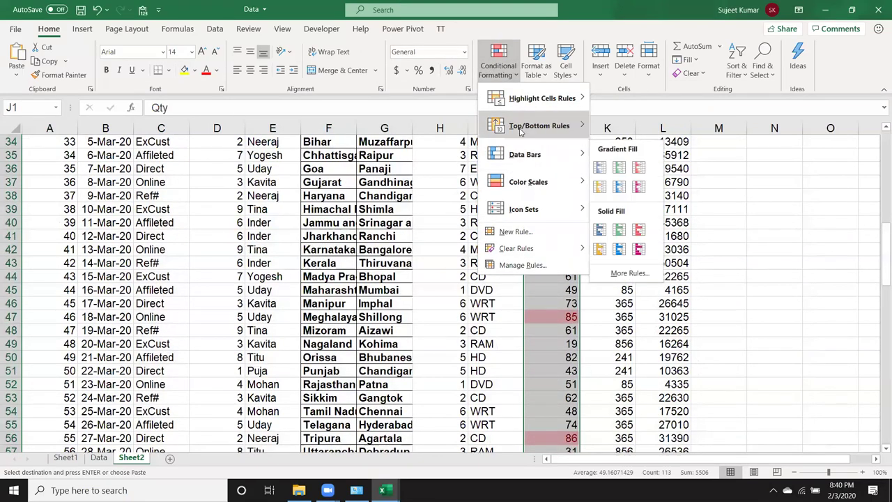
click(639, 181)
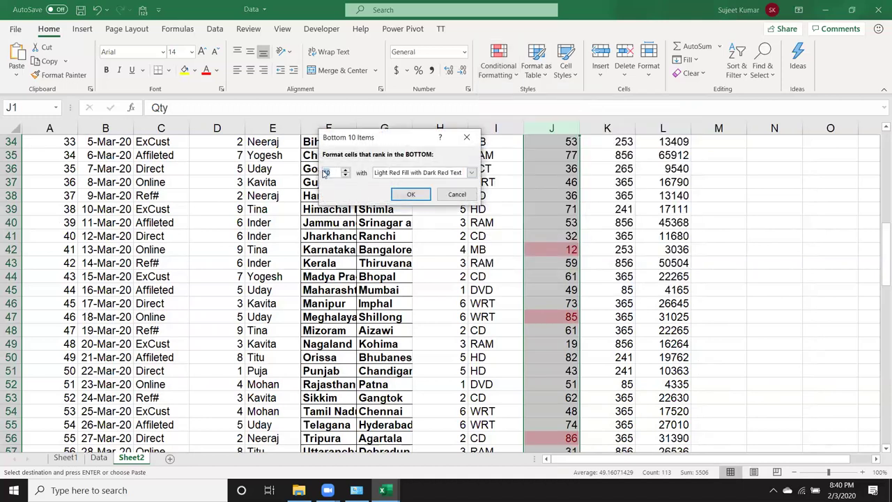
click(423, 172)
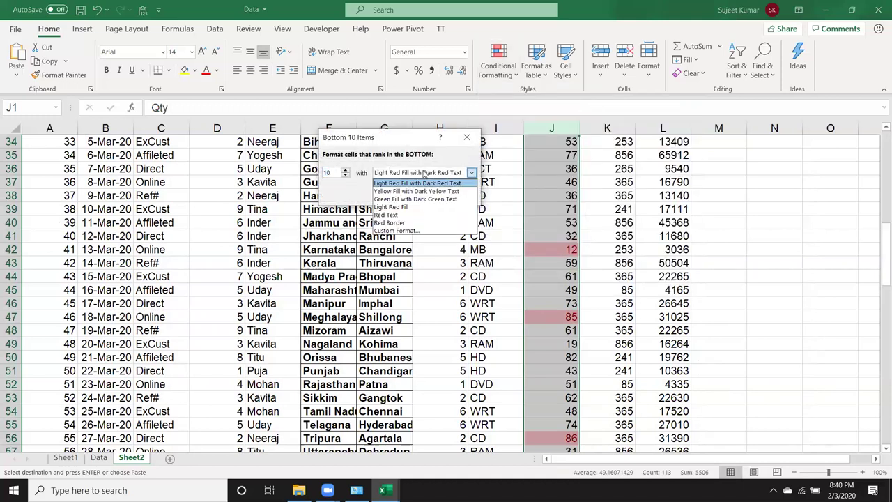
click(419, 191)
click(412, 195)
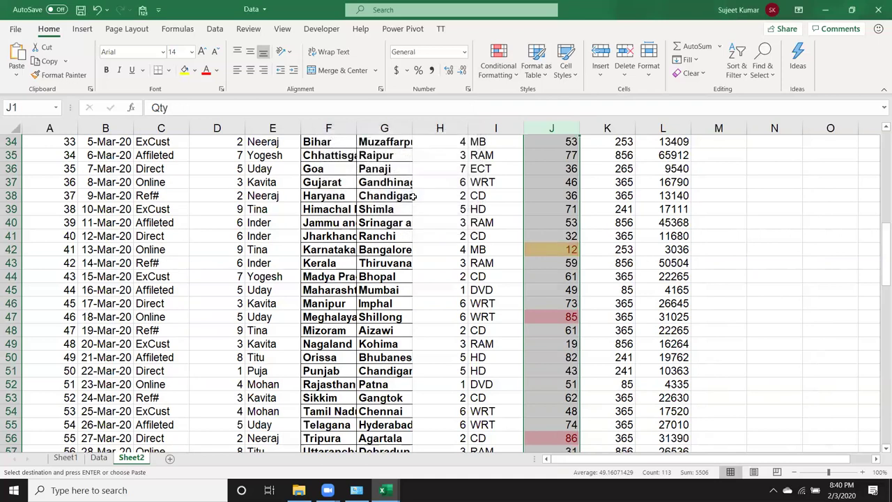
scroll(662, 245, up, 1)
scroll(648, 248, up, 10)
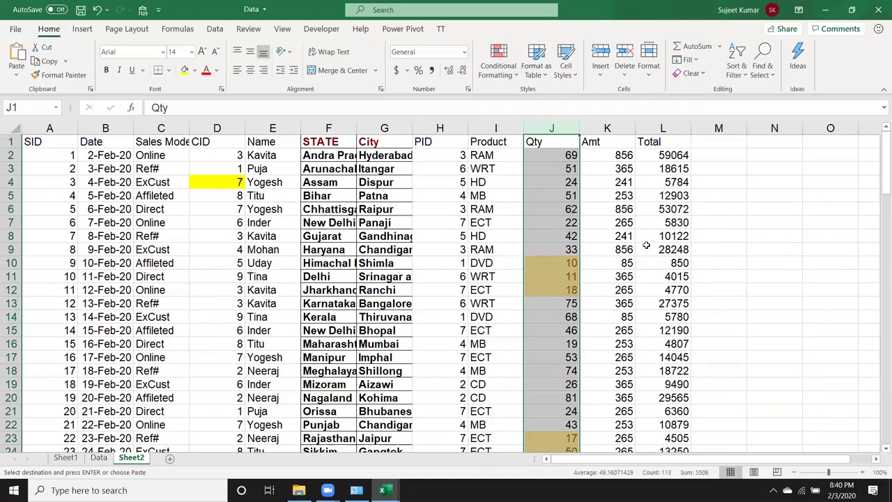
Bring up the Conditional Formatting menu on the Home tab over Sheet2.
click(498, 67)
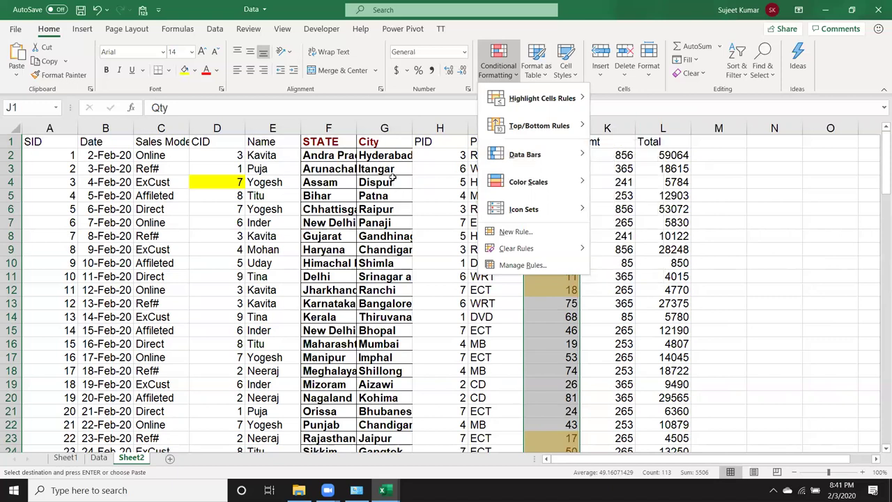
Give Amt values K2:K22 blue gradient data bars, then add Sheet3 and enter 1–9 in column A.
key(Escape)
drag(607, 154, 630, 438)
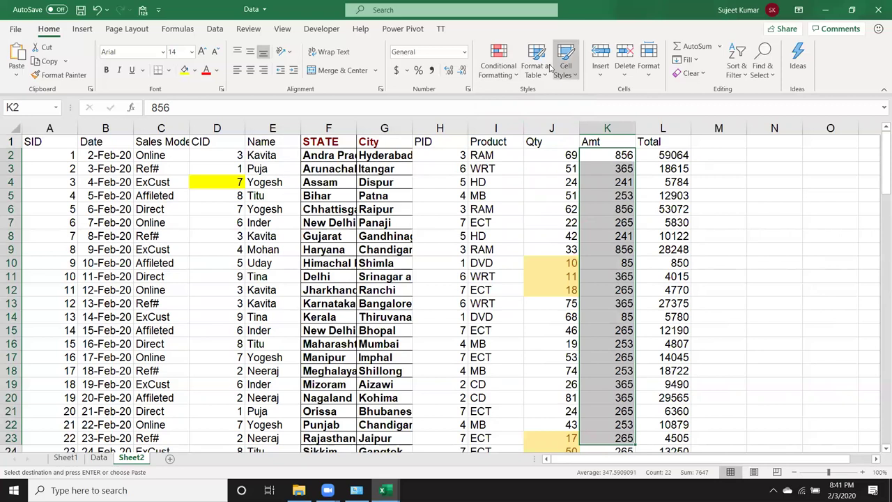
click(498, 61)
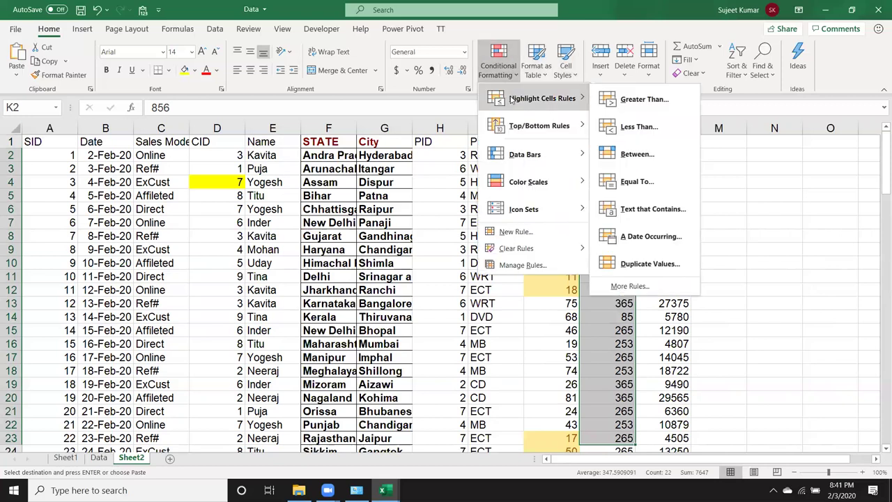
mouse_move(525, 154)
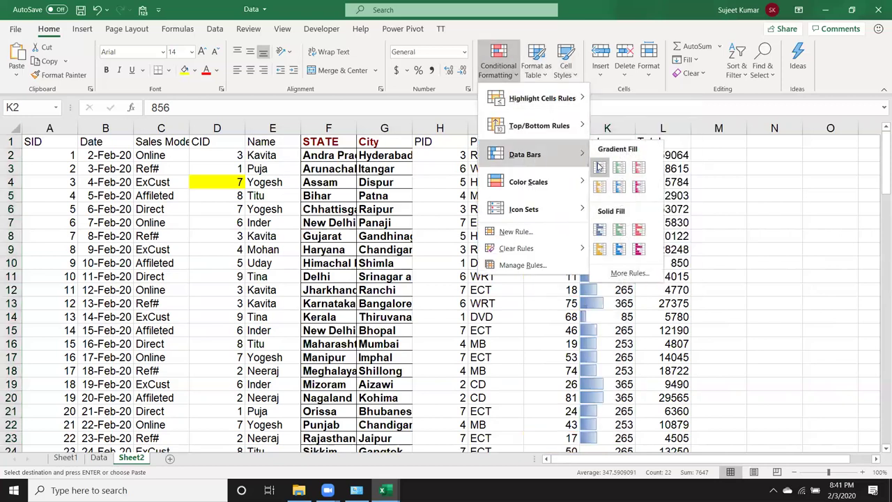
click(600, 167)
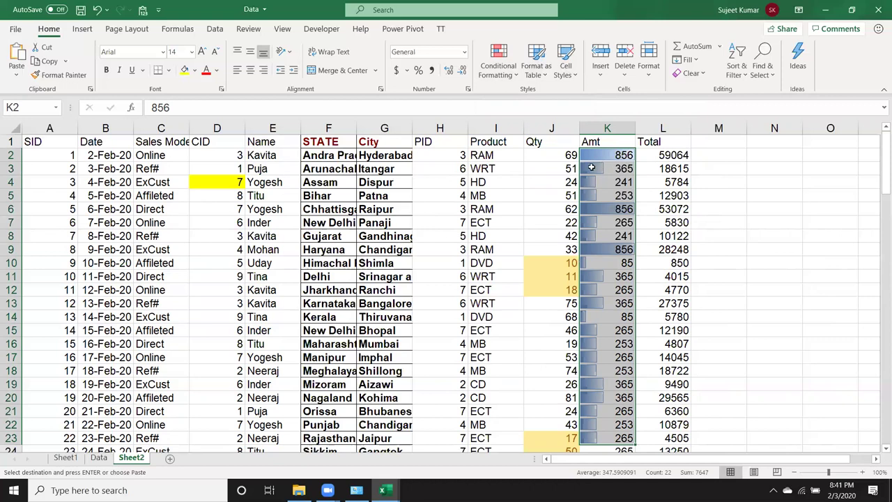
click(169, 459)
text(1 2 3 4 5 6 7 8 9)
Enter 10 in A10, select A1:A10, and preview icon sets such as 3 Triangles.
key(Return)
text(10)
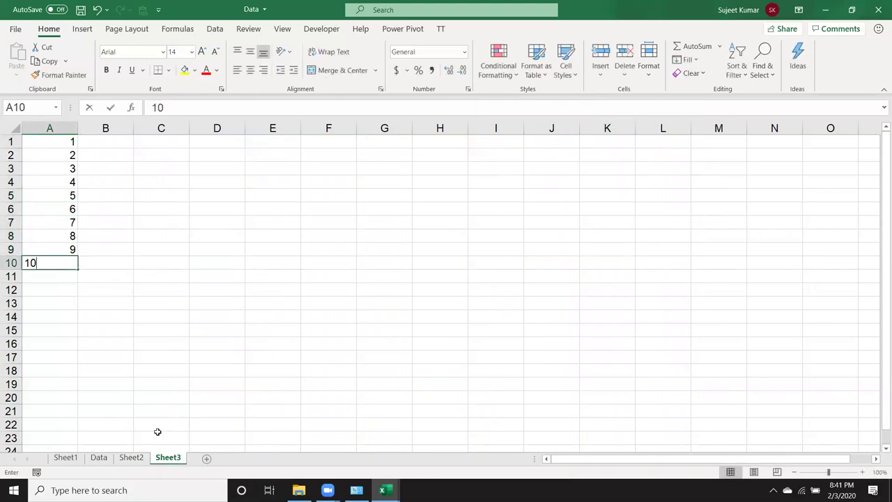
key(Return)
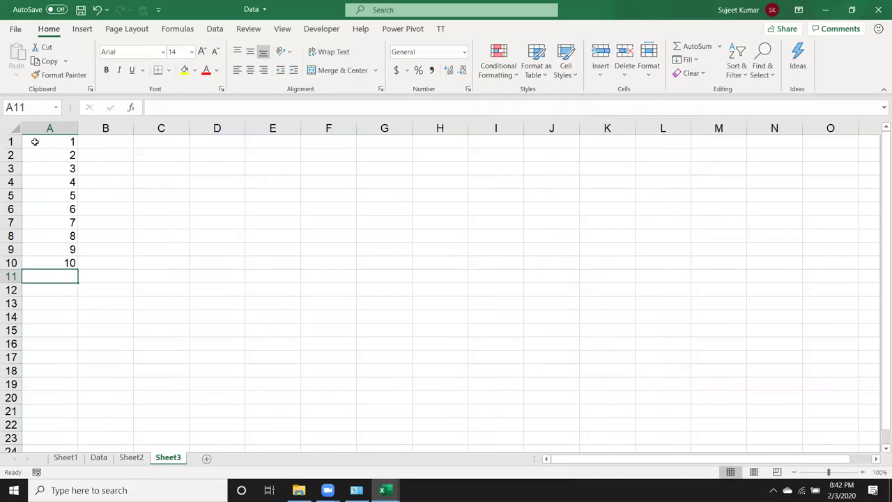
drag(32, 141, 56, 266)
click(499, 62)
mouse_move(525, 154)
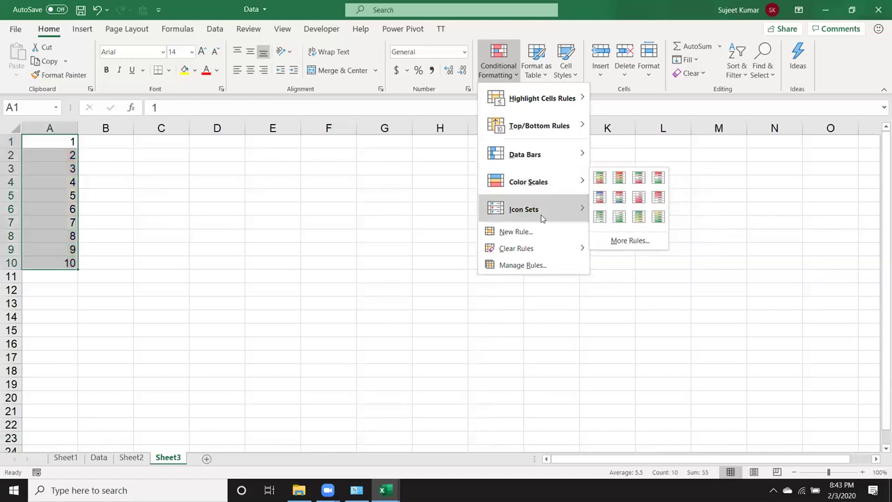
mouse_move(524, 209)
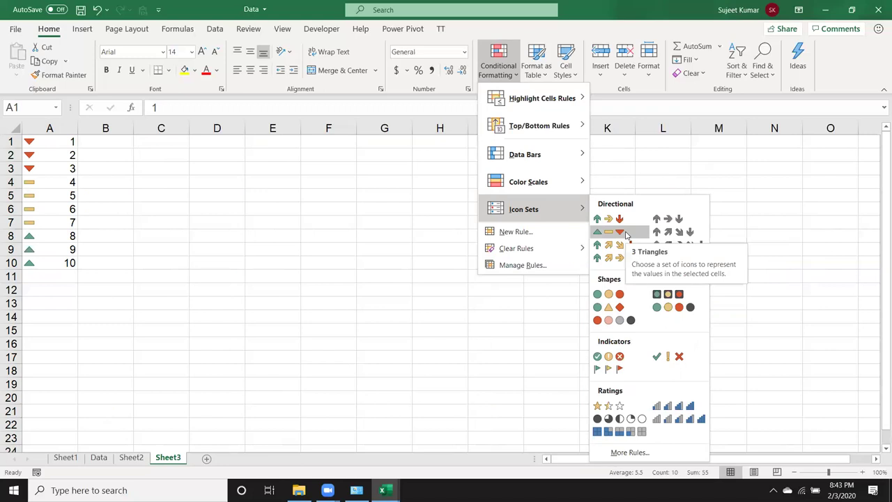
Enter headers Q1 and Q2 in E4:F4 with values 85 and 86 below them.
click(272, 183)
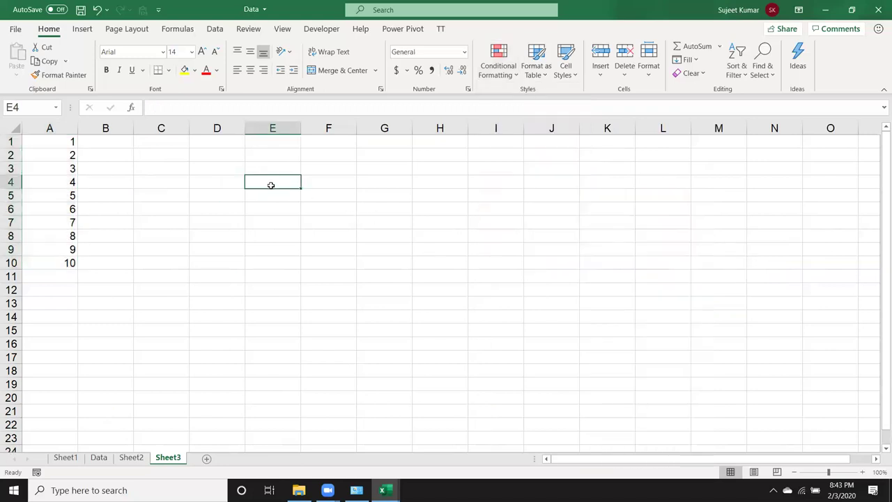
text(Q1)
key(Tab)
text(Q2)
key(Return)
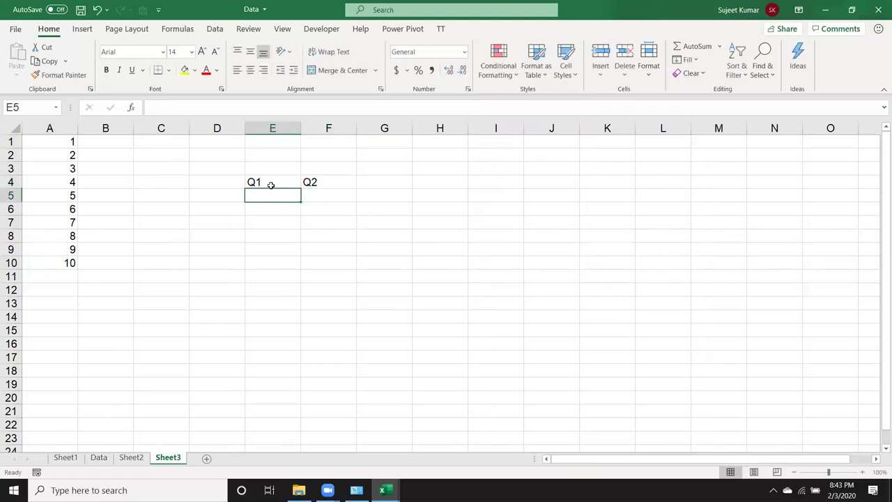
text(85)
key(Tab)
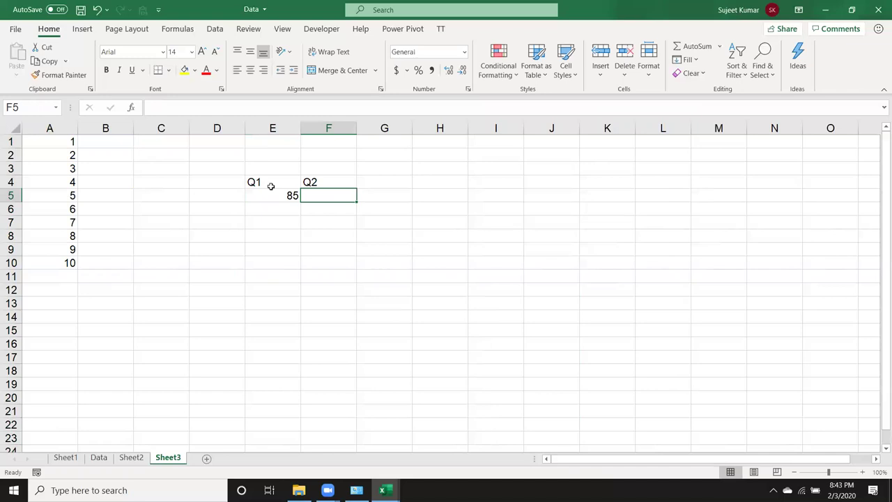
text(86)
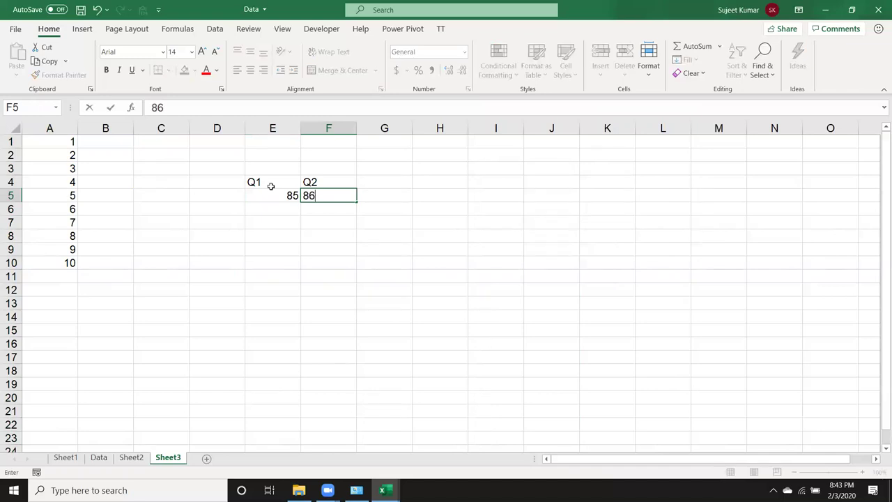
key(Down)
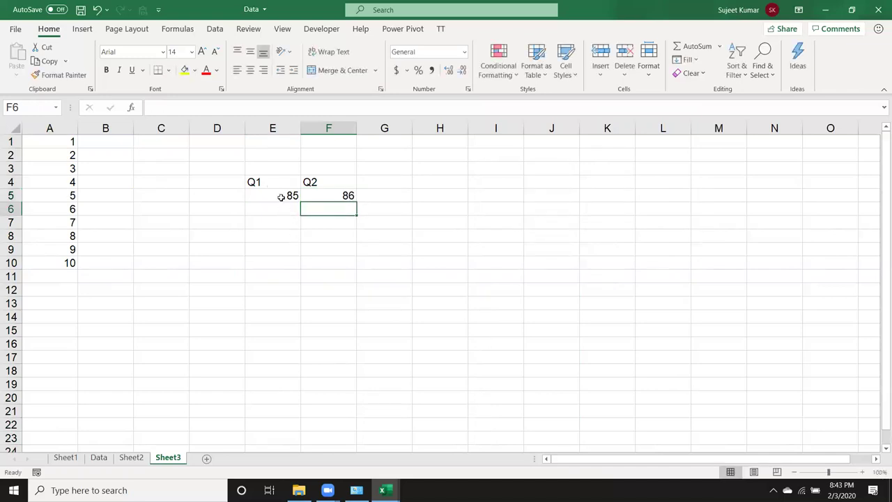
Apply the 3 Arrows (Colored) icon set to the values 85 and 86 in E5:F5.
drag(282, 196, 339, 196)
click(496, 70)
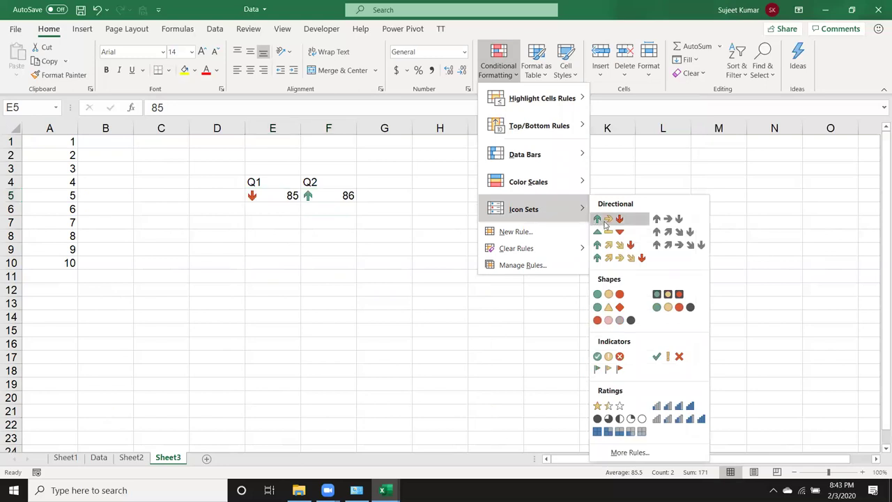
click(606, 221)
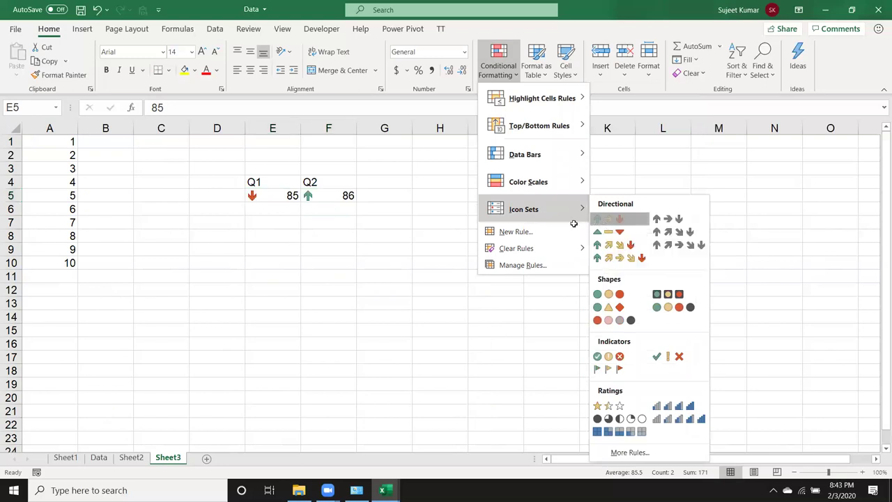
click(380, 231)
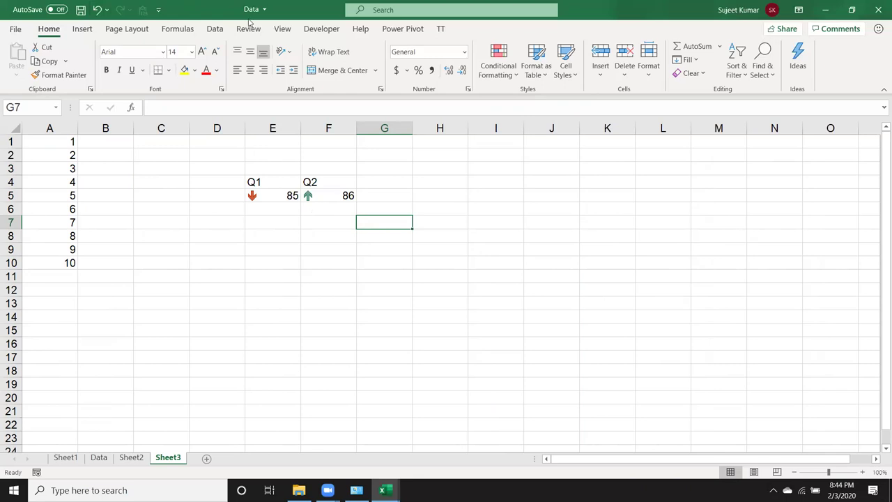
click(498, 64)
mouse_move(542, 99)
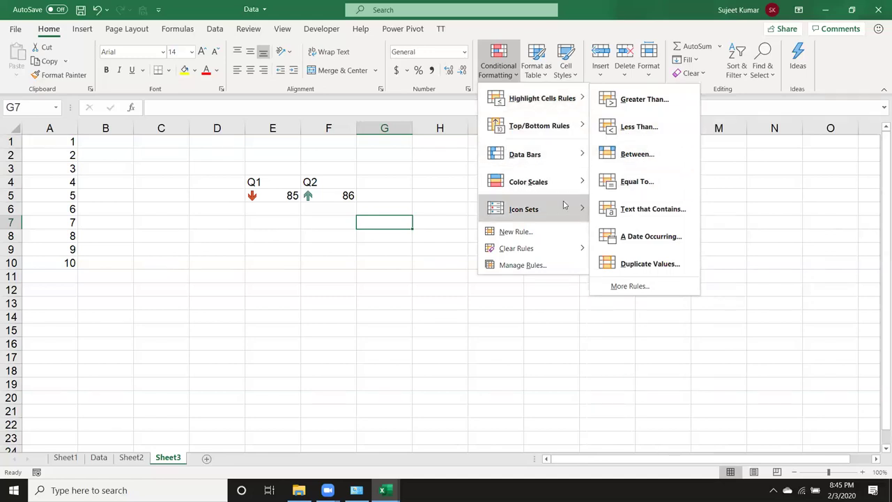
click(568, 238)
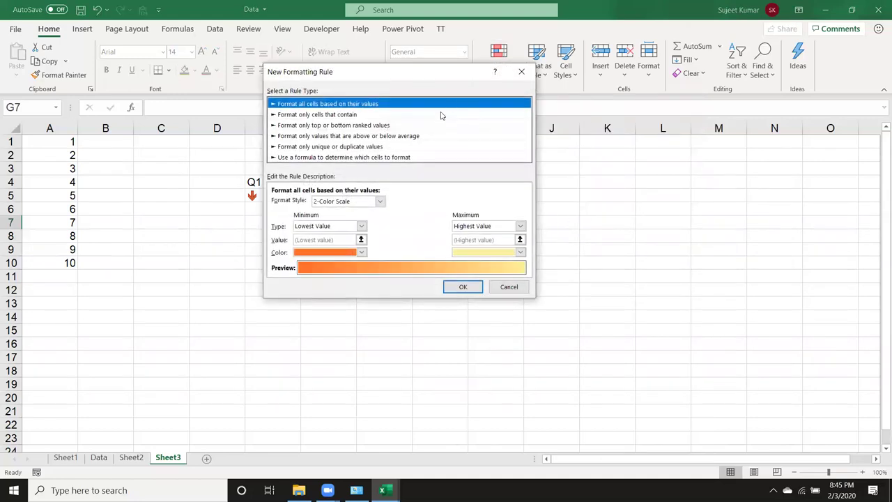
drag(442, 74, 565, 67)
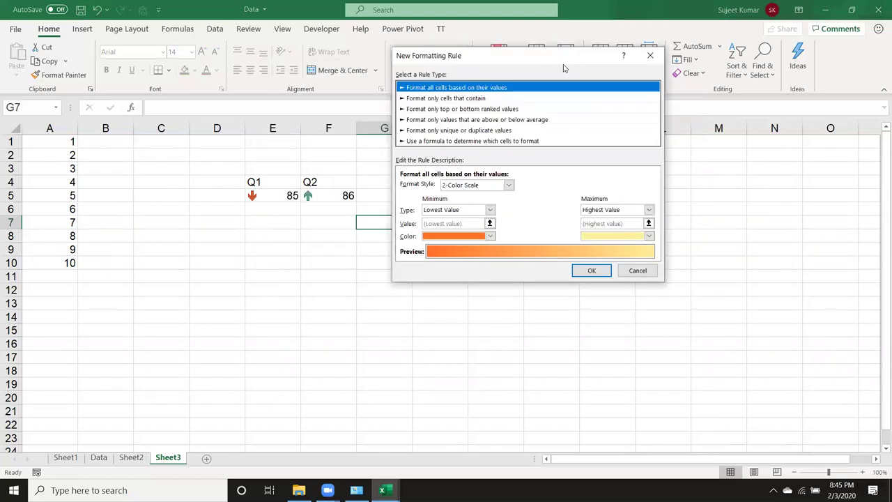
click(492, 109)
key(Down)
key(Down)
key(Down)
click(423, 131)
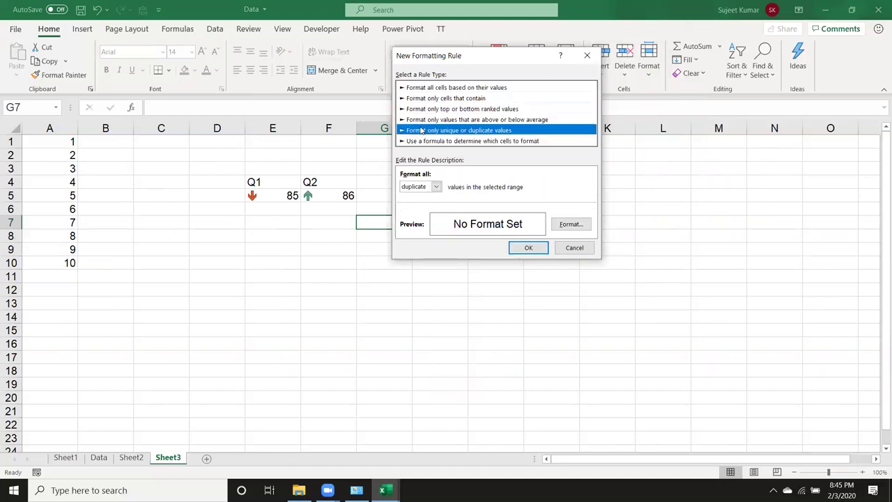
click(423, 120)
click(424, 109)
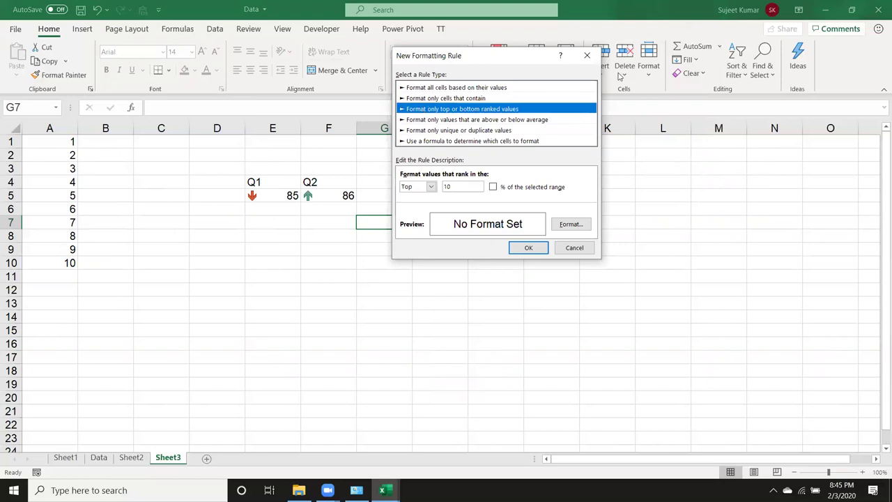
click(587, 55)
click(500, 70)
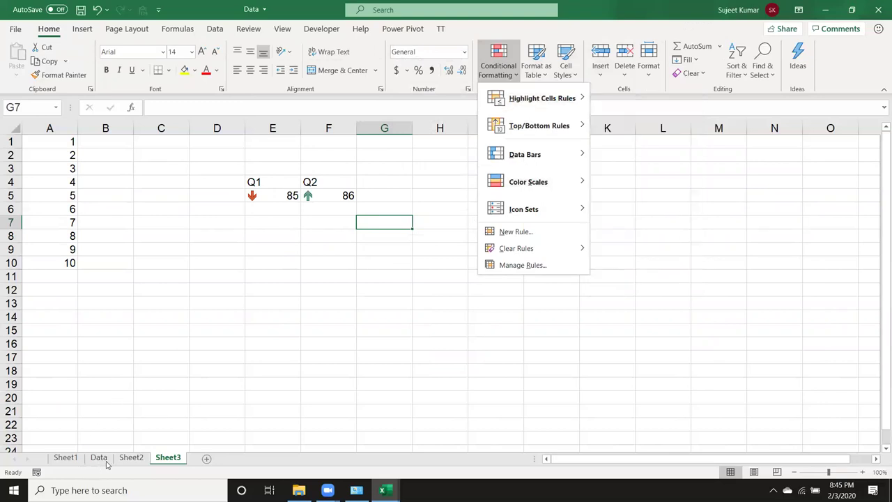
click(172, 317)
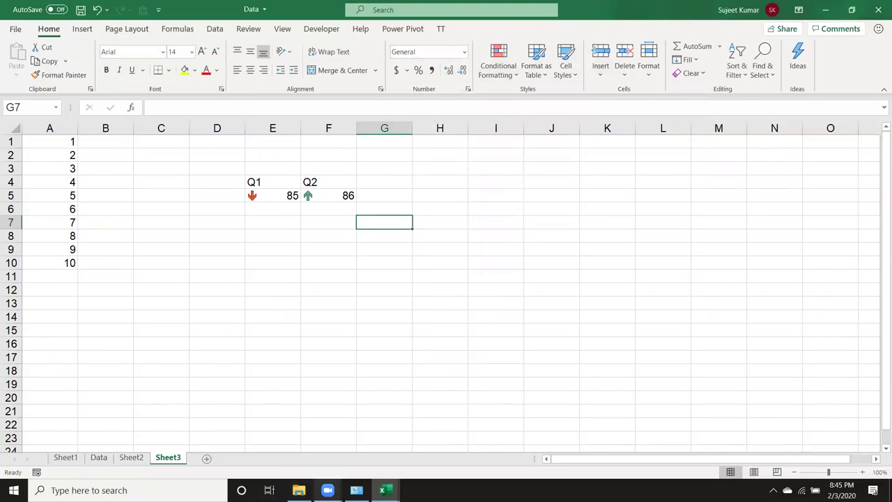
Launch Google Chrome from Start search, go to Gmail, and start a new message.
key(super)
text(ch)
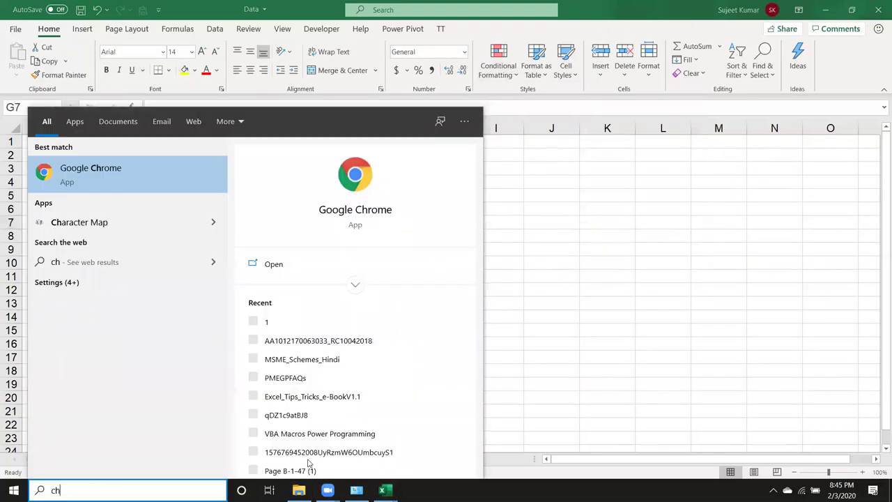
click(368, 209)
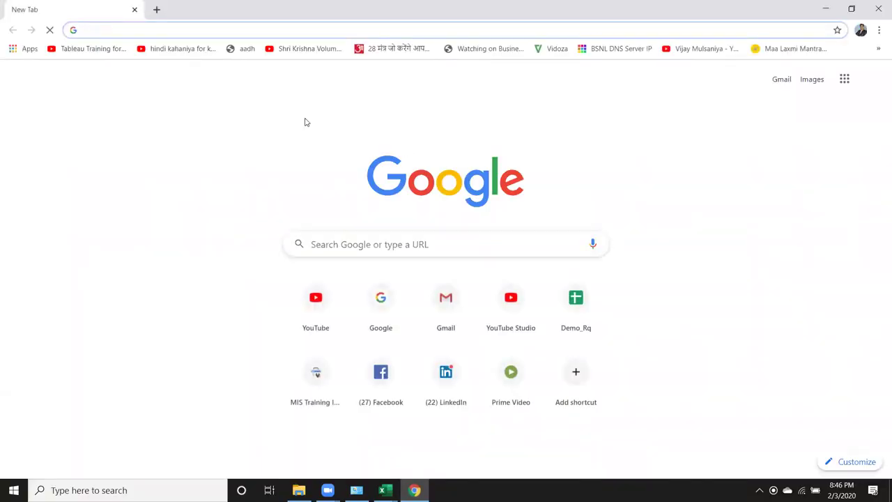
text(gmail)
key(Return)
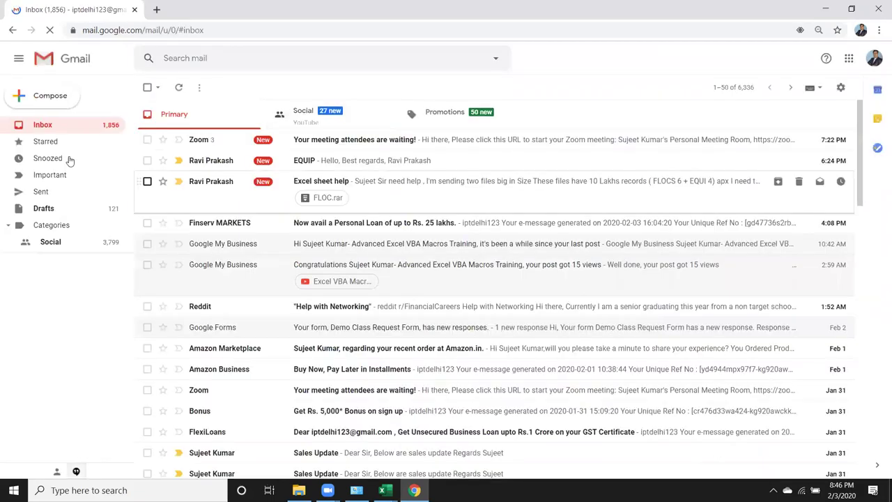
click(47, 99)
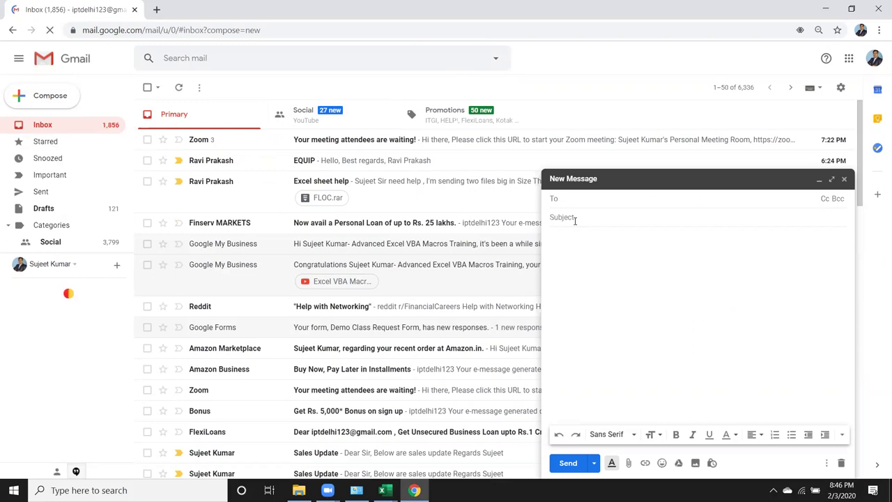
Begin a recipient search in the To field, briefly loading Google Sheets in another tab.
click(575, 220)
click(567, 199)
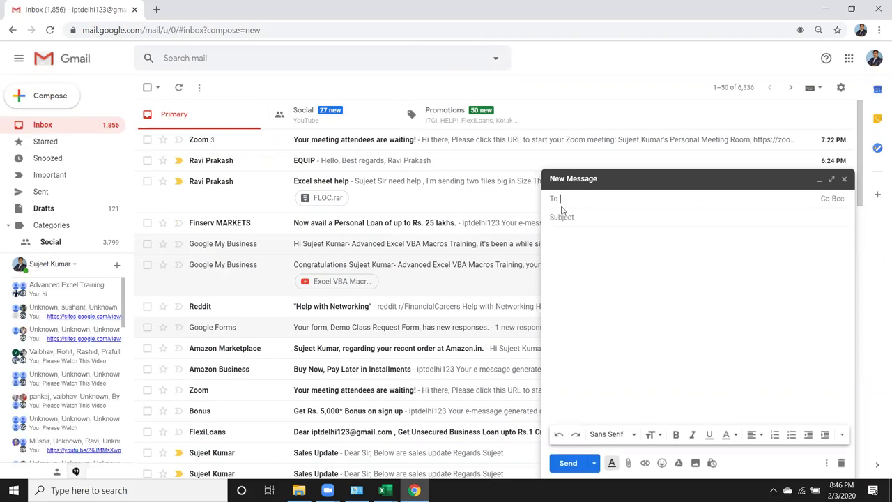
text(a)
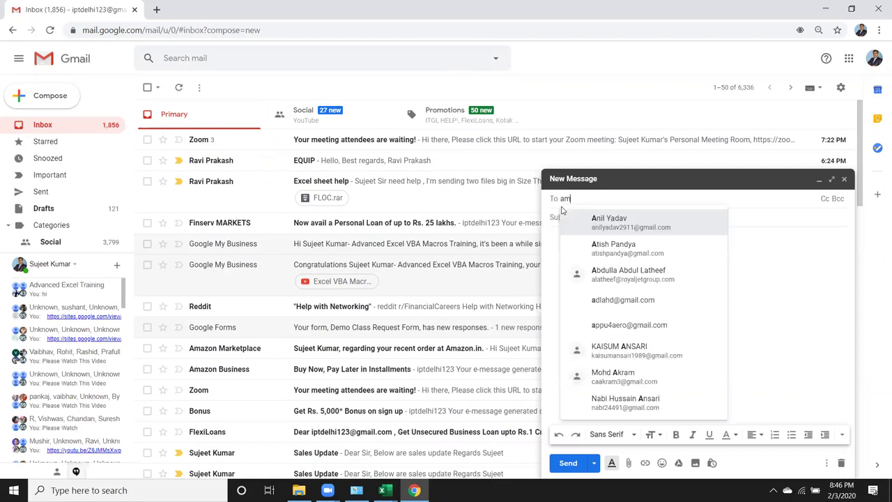
text(m)
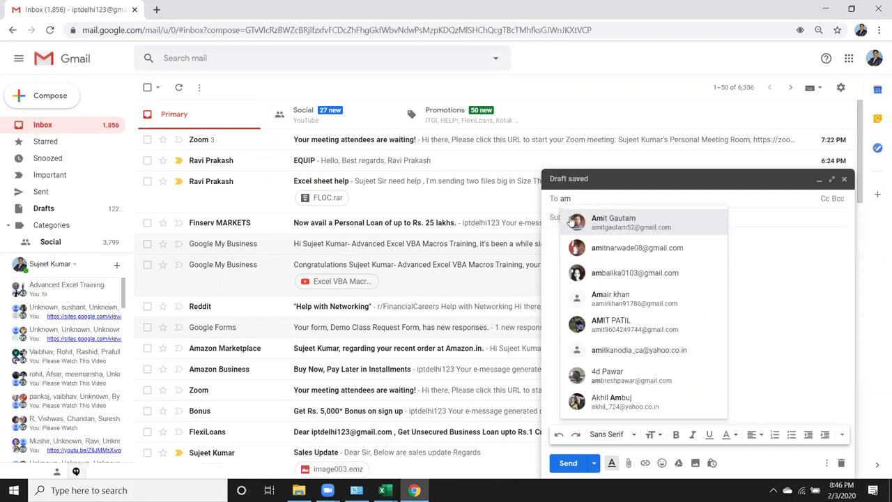
mouse_move(577, 222)
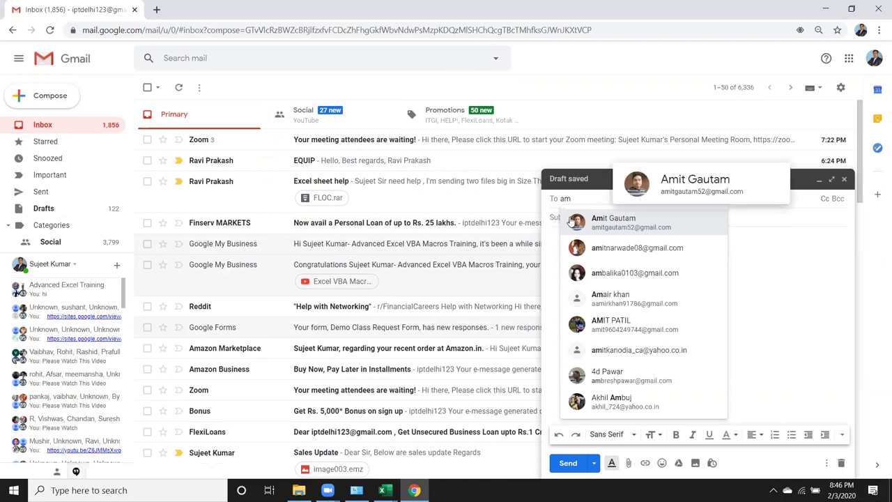
text(it)
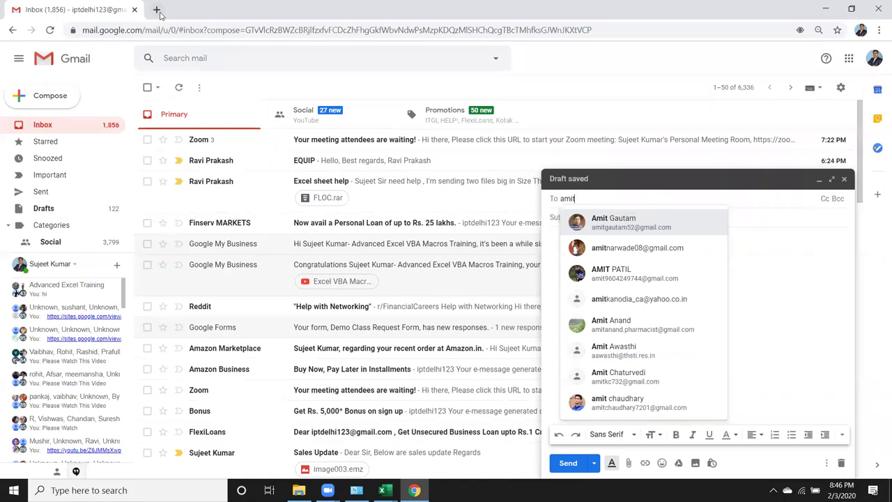
click(156, 9)
text(d)
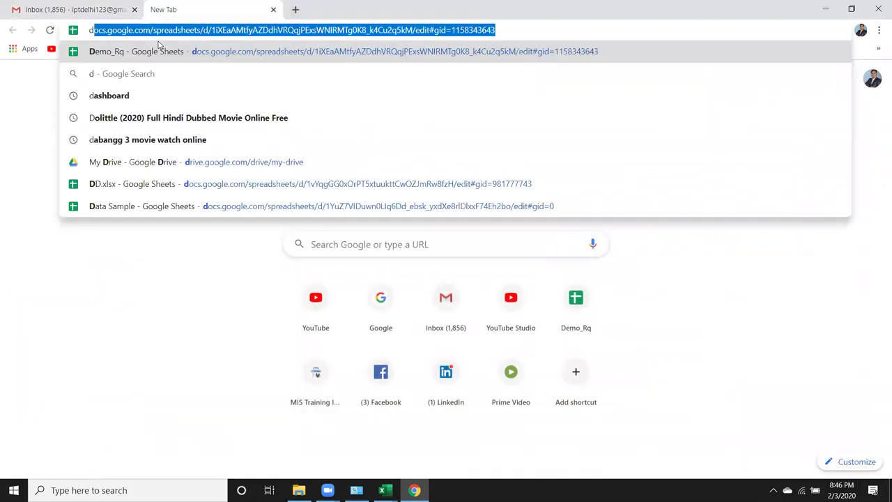
key(Return)
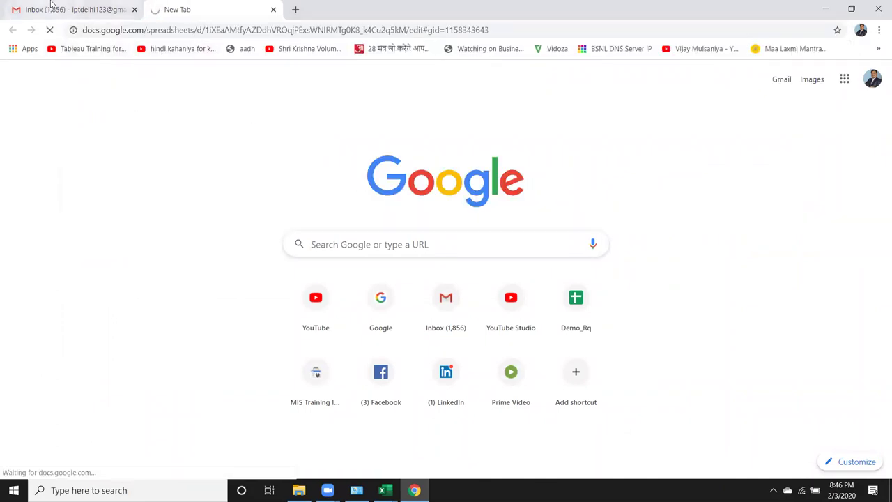
click(28, 9)
Add two recipients to the To field from the contact suggestions.
key(BackSpace)
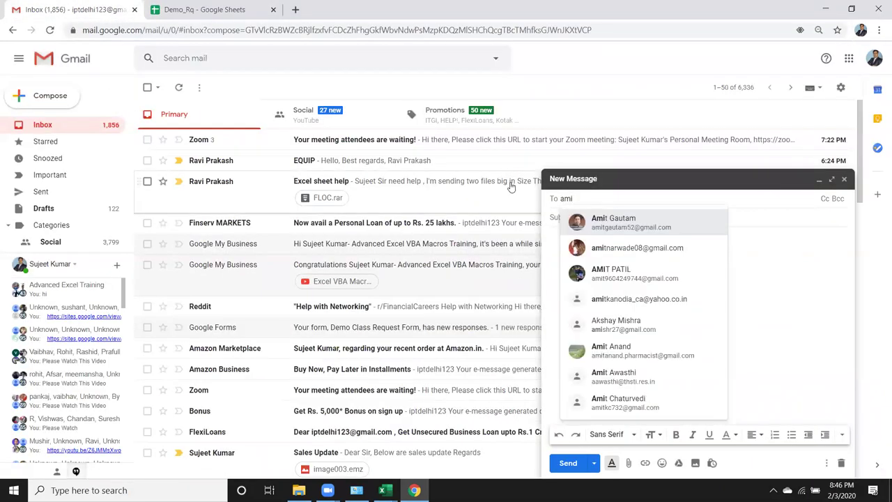
text(t)
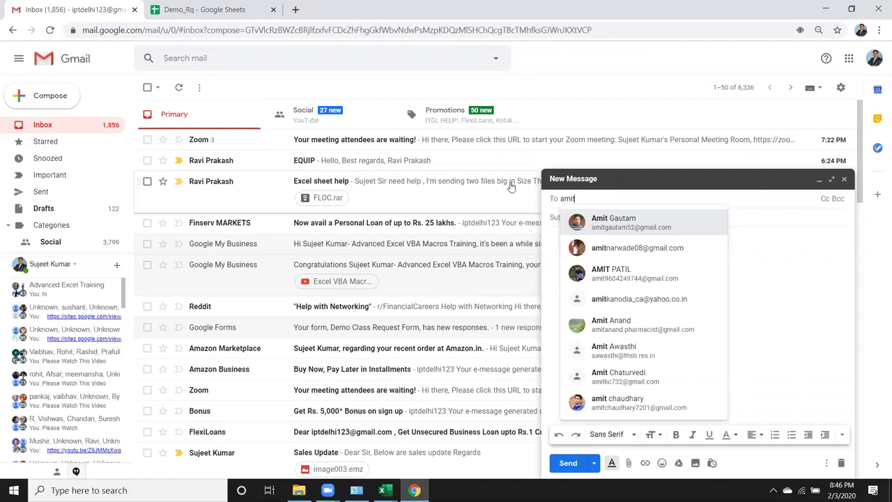
key(BackSpace)
key(BackSpace)
key(BackSpace)
key(BackSpace)
text(mit)
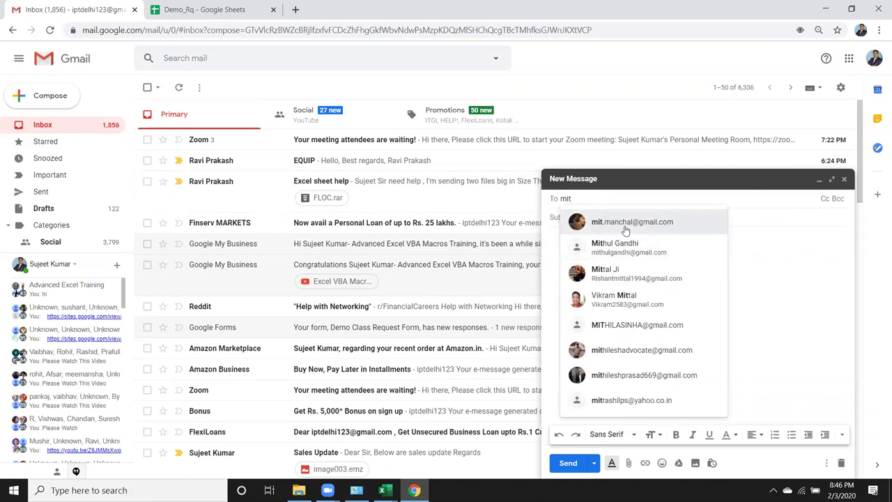
click(626, 230)
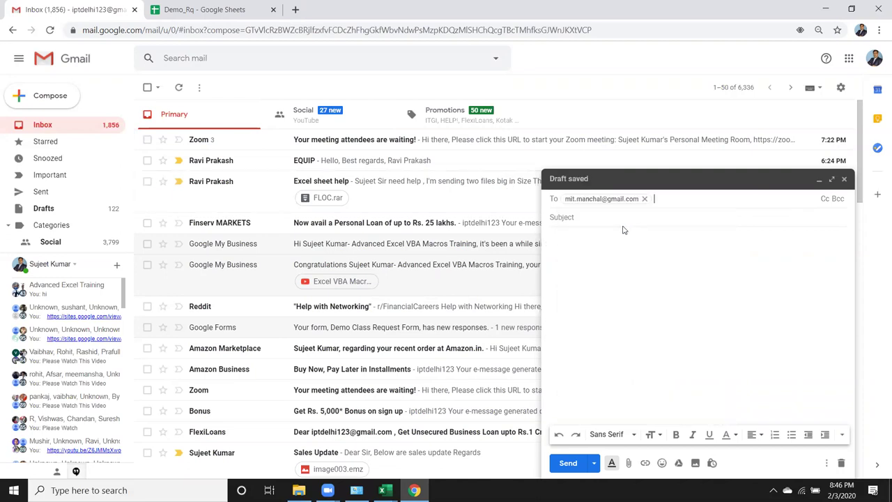
text(son)
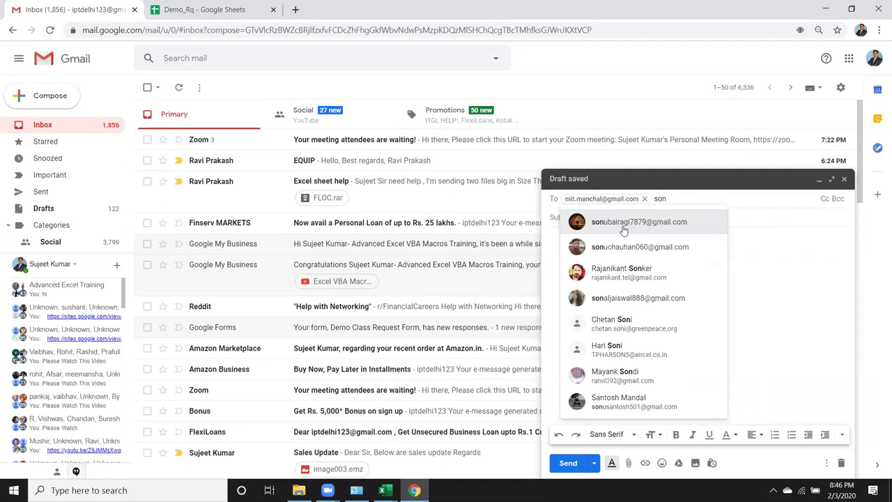
text(u)
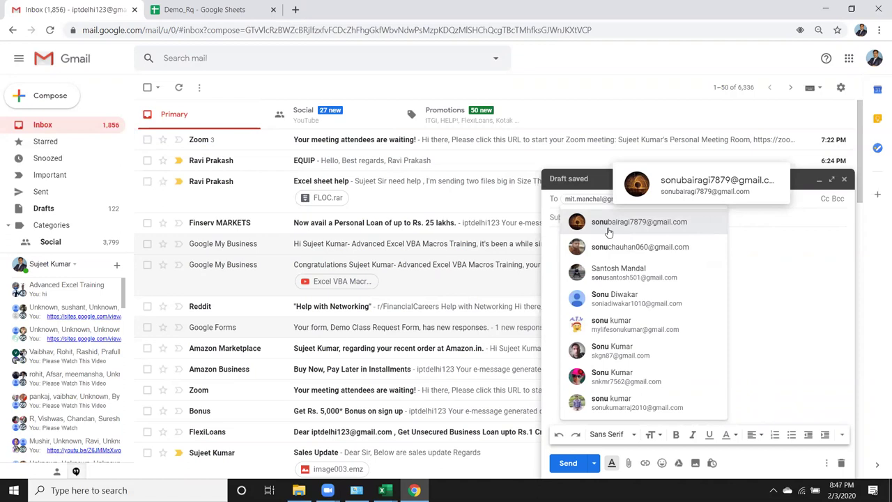
click(609, 223)
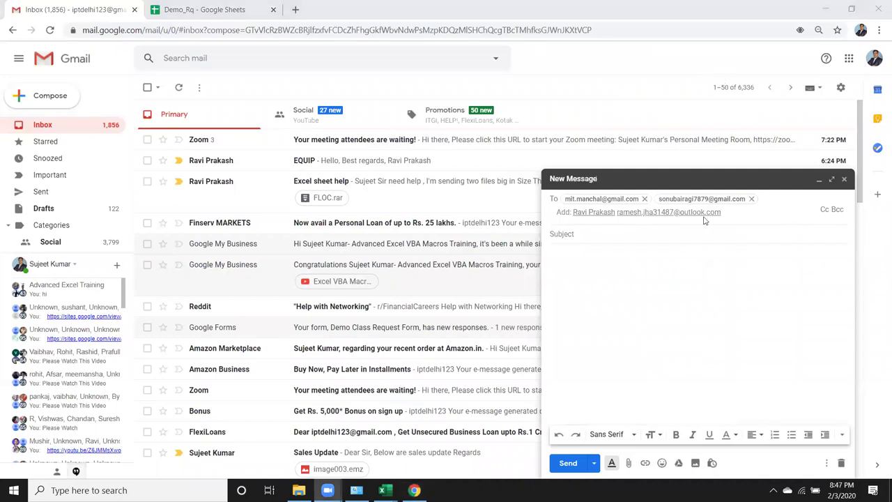
Add three more recipients from the To autocomplete list, making five in total.
click(594, 212)
text(r)
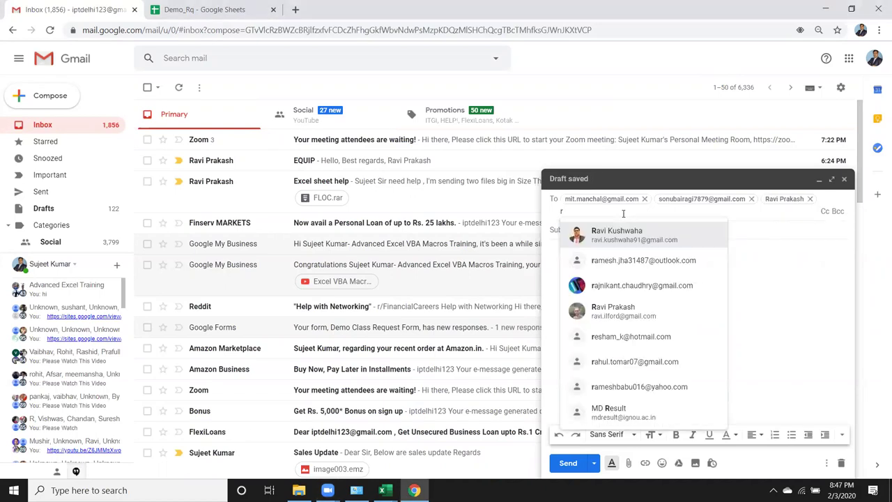
text(am)
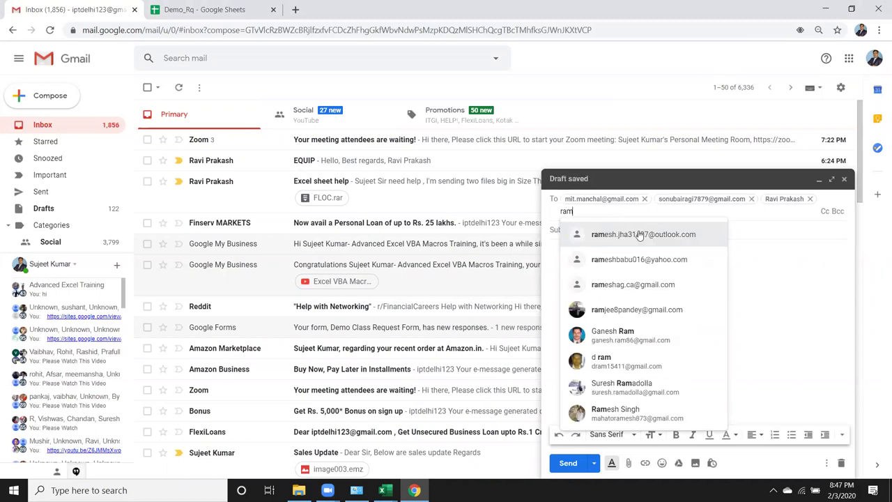
mouse_move(643, 235)
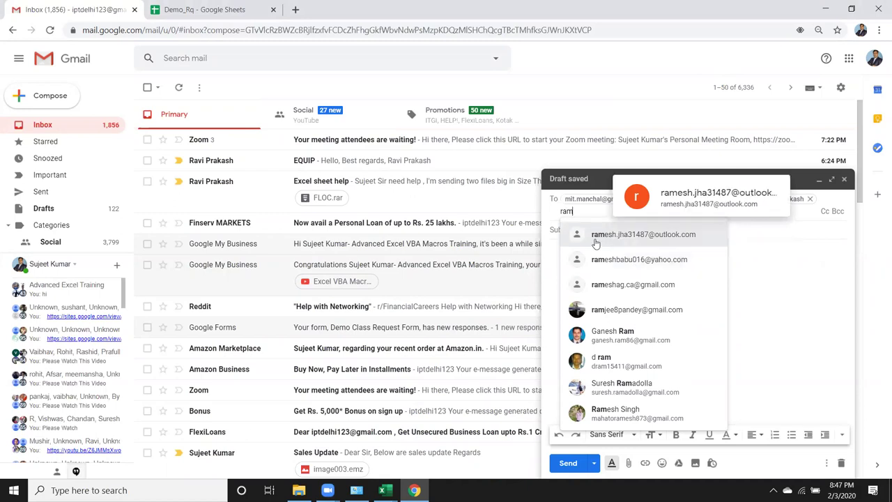
click(596, 242)
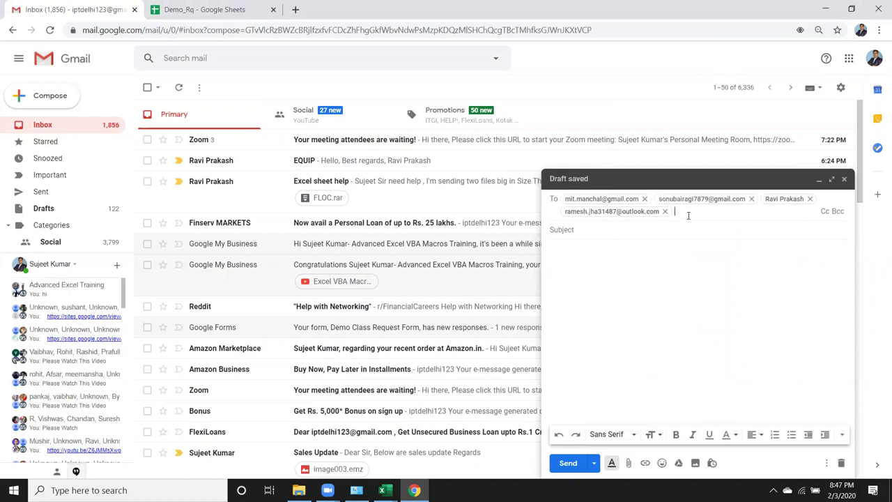
text(ra)
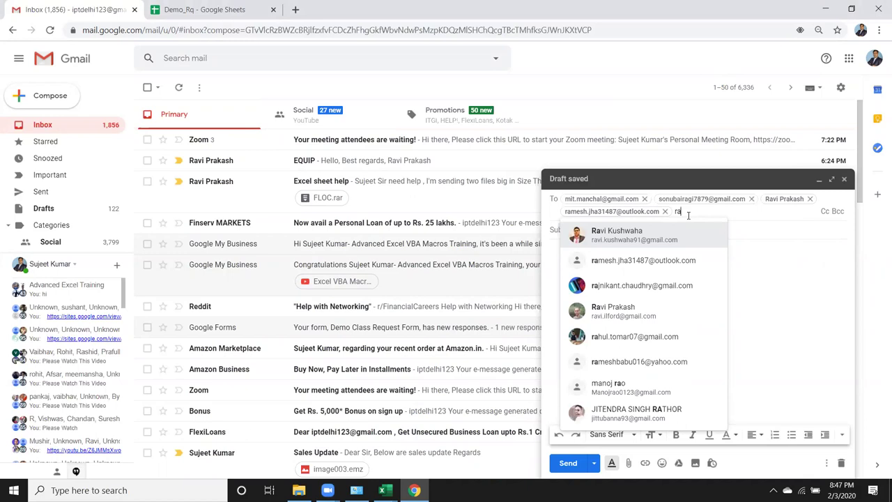
key(BackSpace)
text(s)
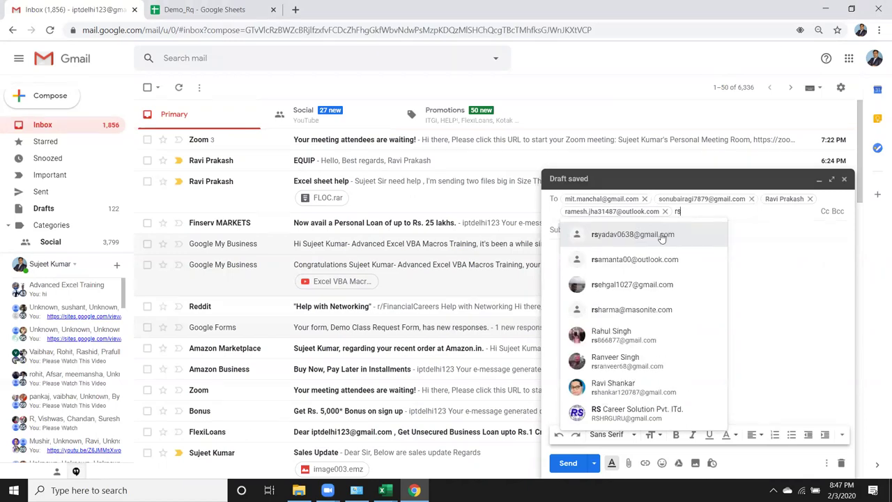
click(662, 237)
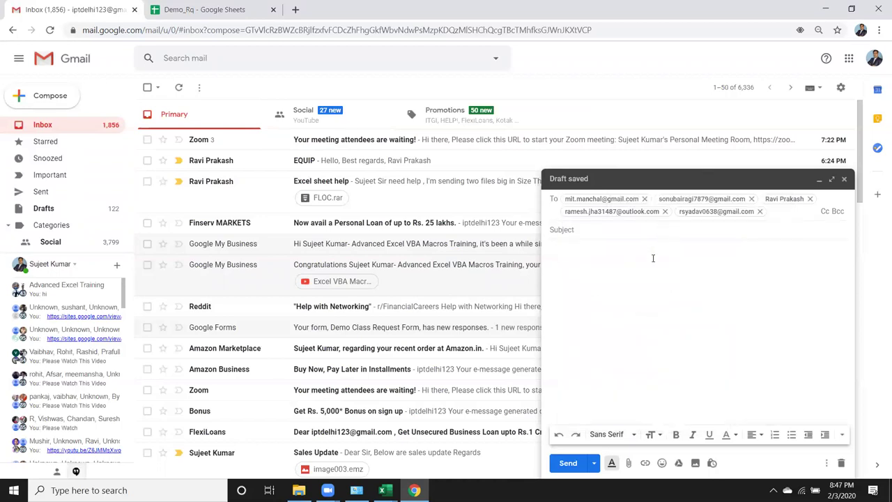
click(653, 258)
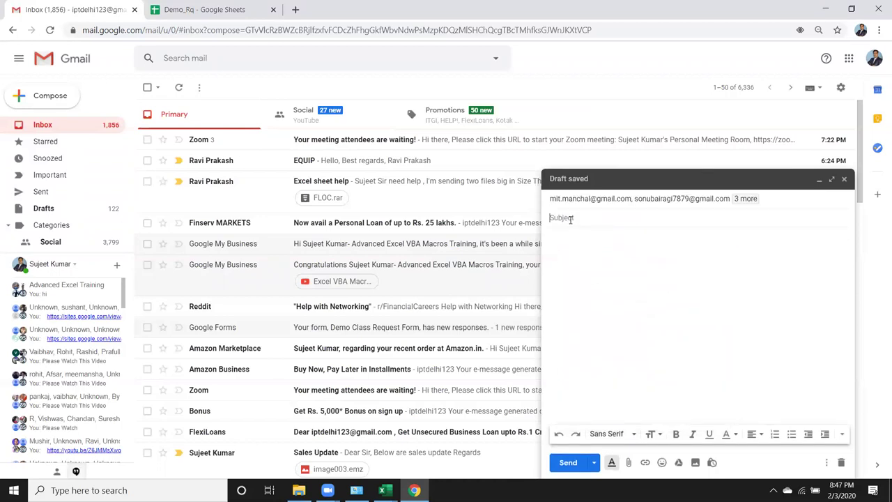
Enter the subject 'Data File' for the message.
click(570, 219)
key(BackSpace)
text(Data File)
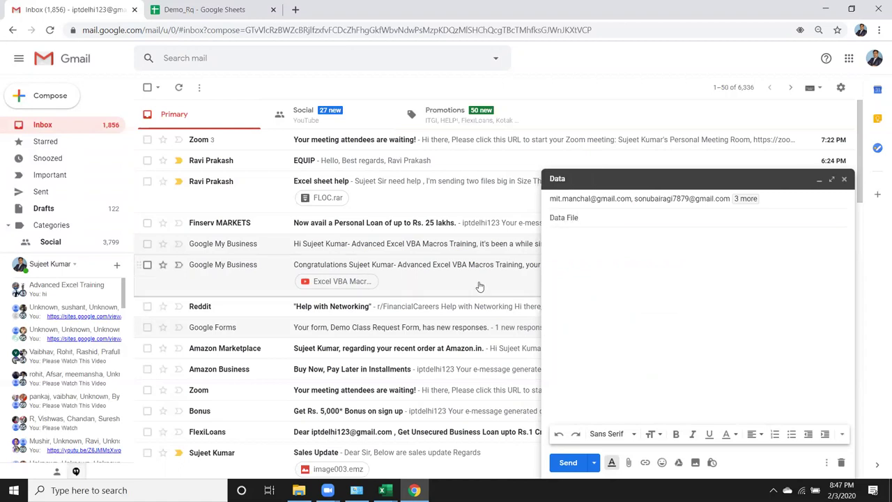
click(481, 288)
Attach Data.xls from Desktop > New folder to the Data File email, send it, and minimise Chrome.
click(628, 462)
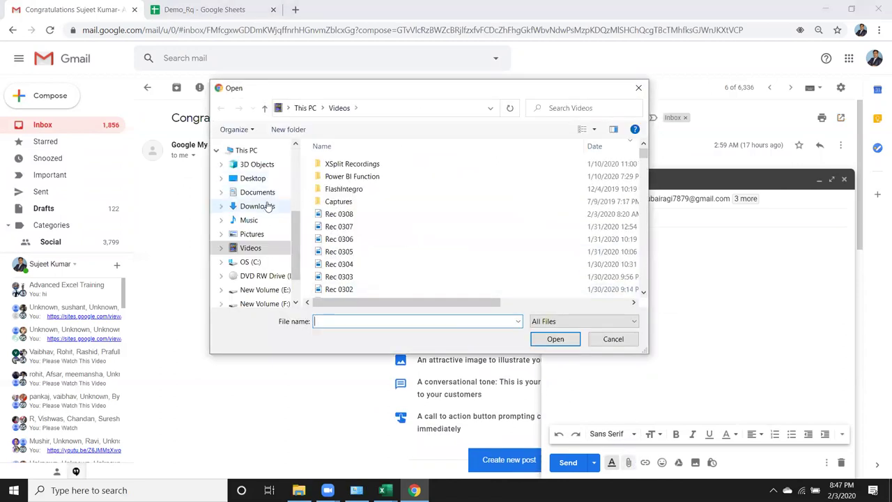
click(264, 207)
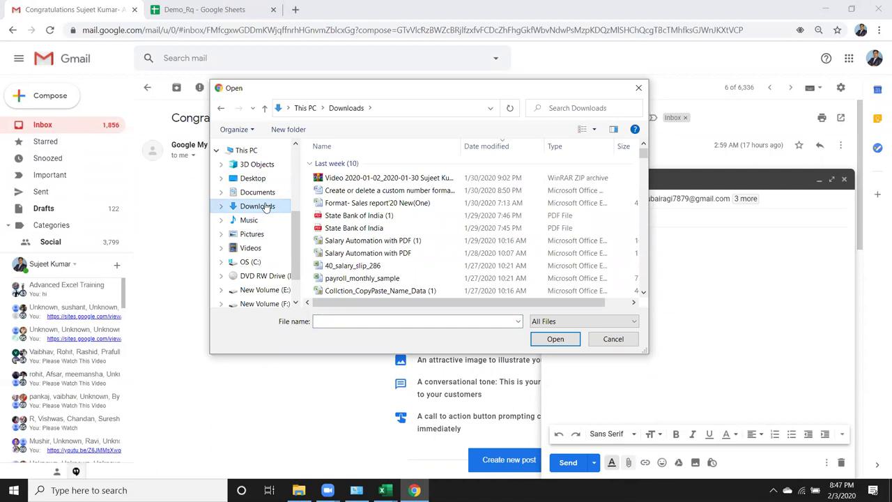
click(257, 178)
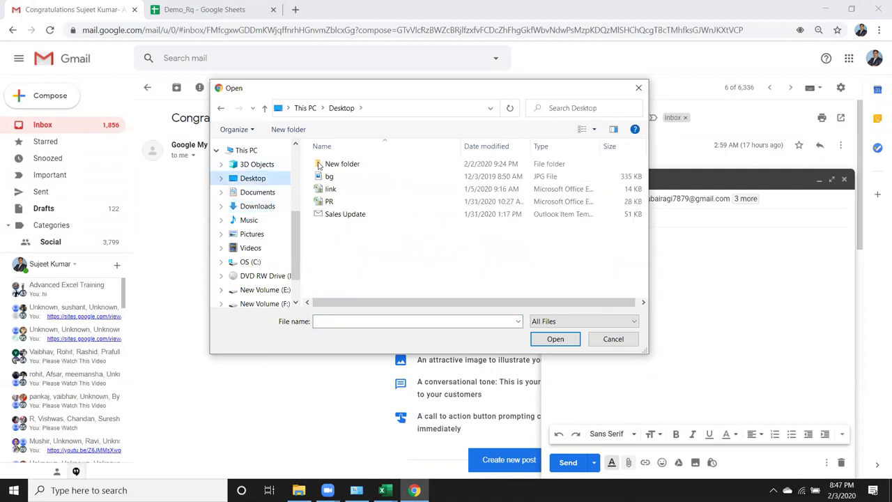
click(337, 167)
double_click(337, 168)
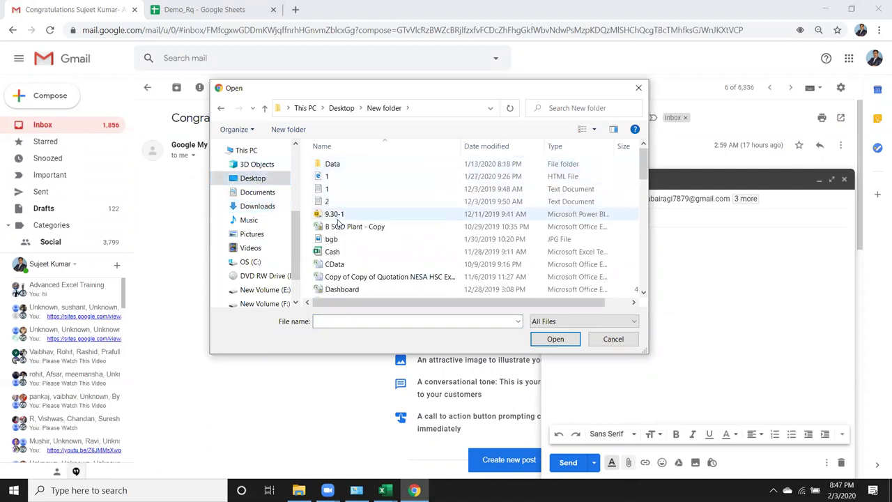
click(343, 264)
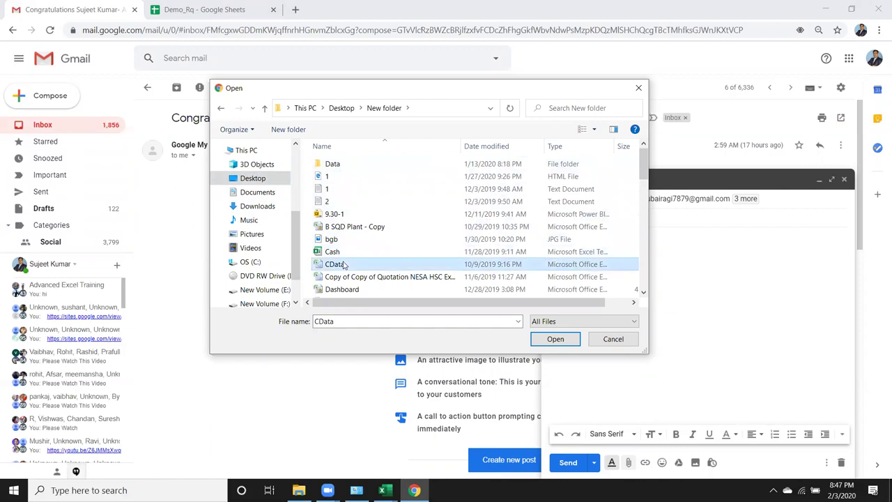
text(data)
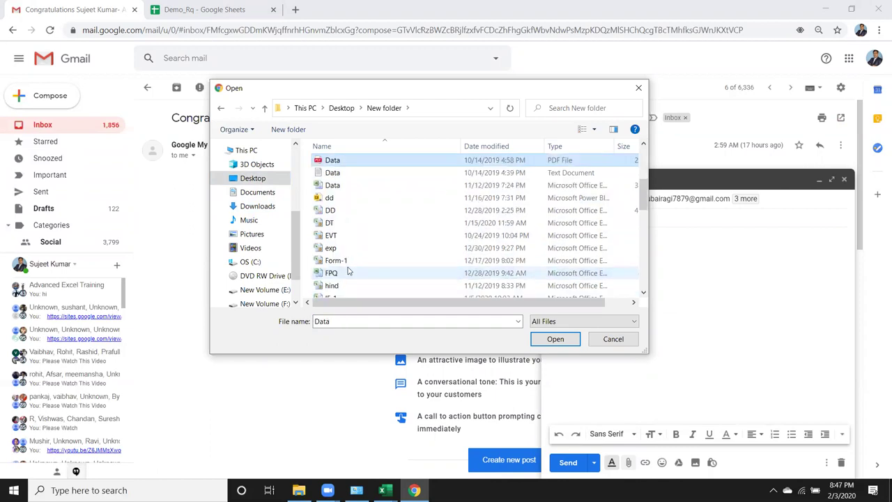
click(335, 186)
click(557, 339)
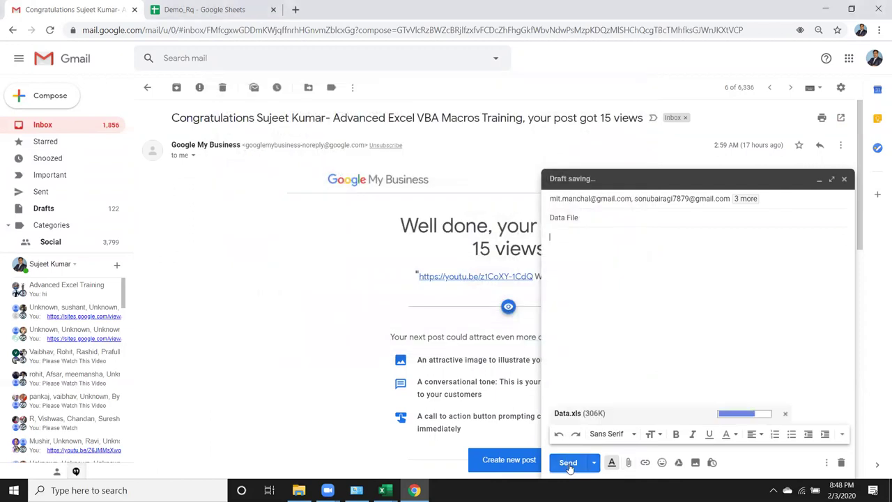
click(569, 465)
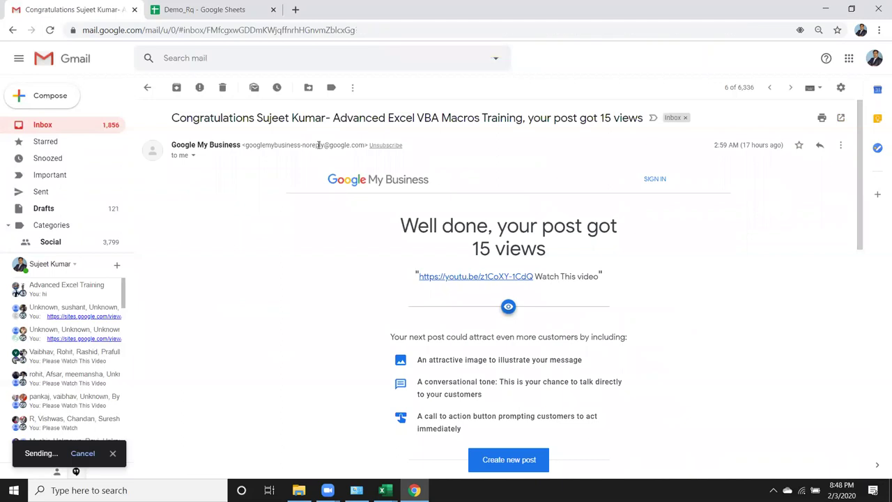
key(super+d)
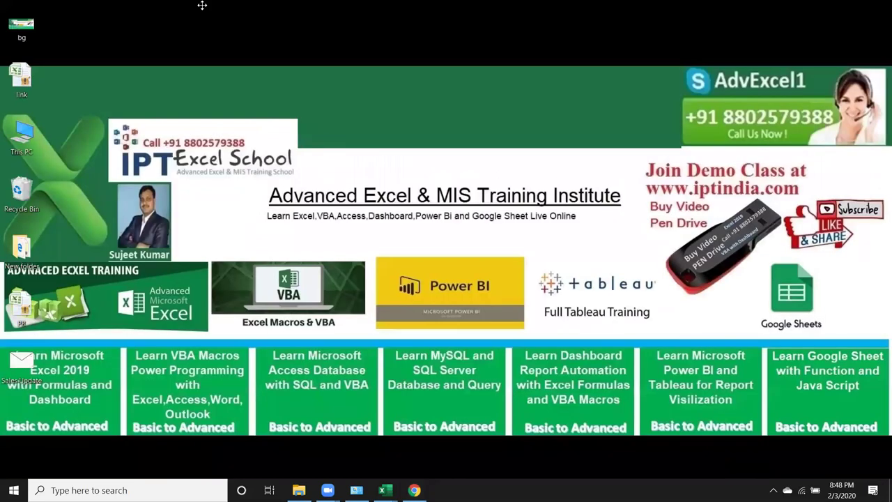